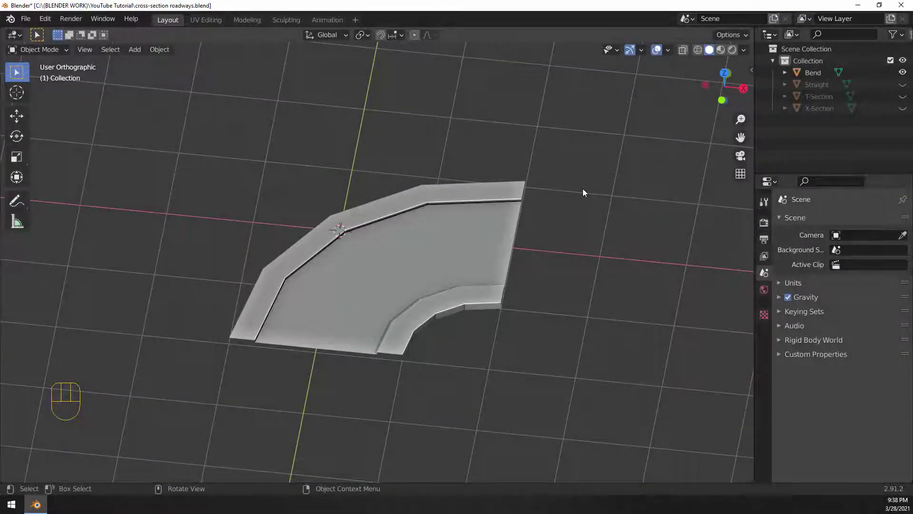
Inspect the Bend piece, then show the Straight piece alone and frame it
middle_click_drag(614, 255, 566, 251)
scroll(385, 306, "up", 1)
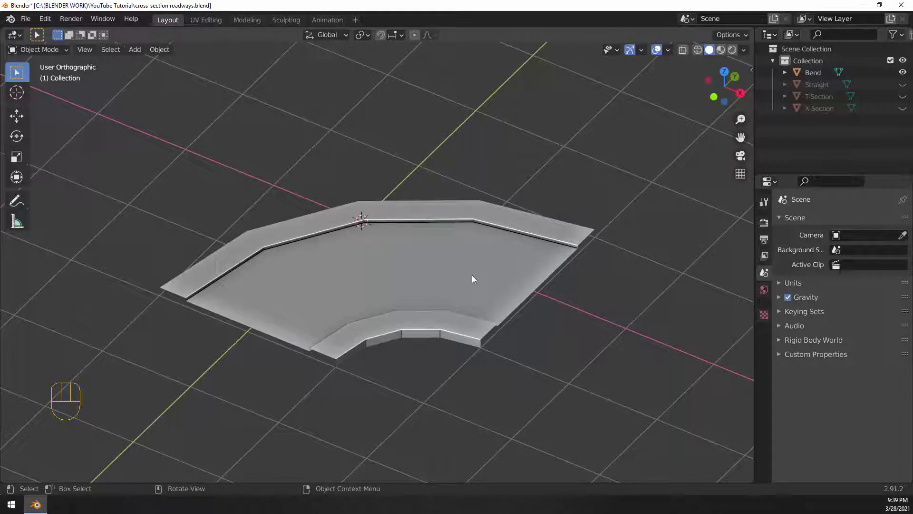
middle_click_drag(489, 320, 512, 301)
left_click(902, 72)
left_click(903, 84)
left_click(817, 85)
middle_click_drag(550, 316, 590, 274)
key("KP_Decimal")
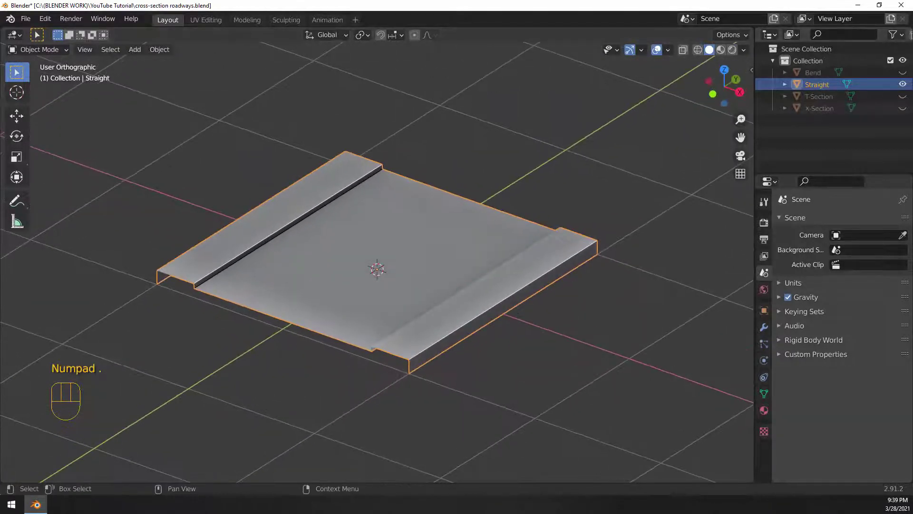
Inspect the T-Section and X-Section pieces, each shown on its own
left_click(902, 84)
left_click(902, 97)
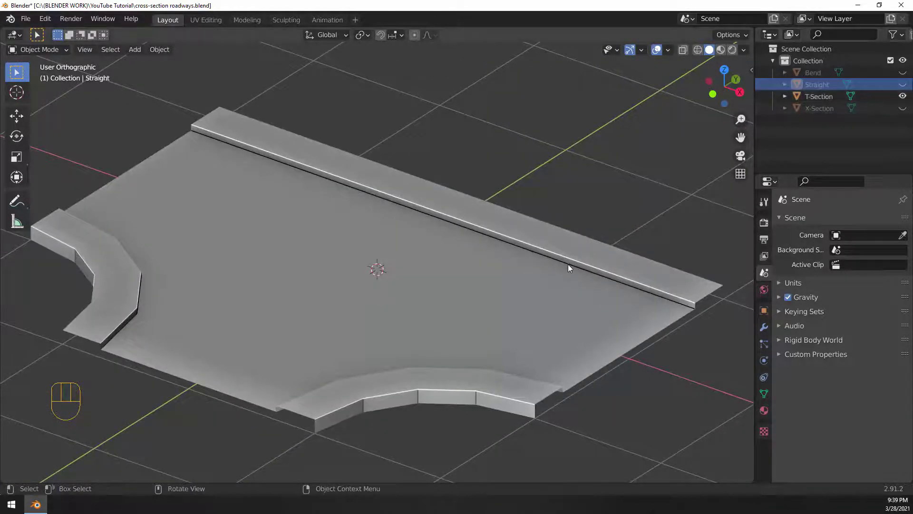
middle_click_drag(567, 264, 701, 217)
left_click(902, 96)
left_click(902, 108)
scroll(560, 292, "down", 2)
middle_click_drag(550, 290, 551, 285)
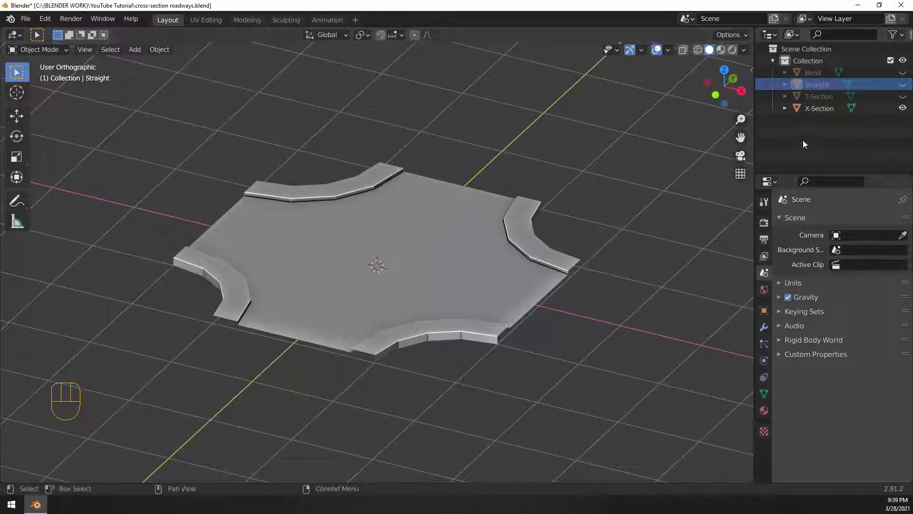
left_click(903, 108)
Show the Straight piece again and view it from the top
left_click(903, 85)
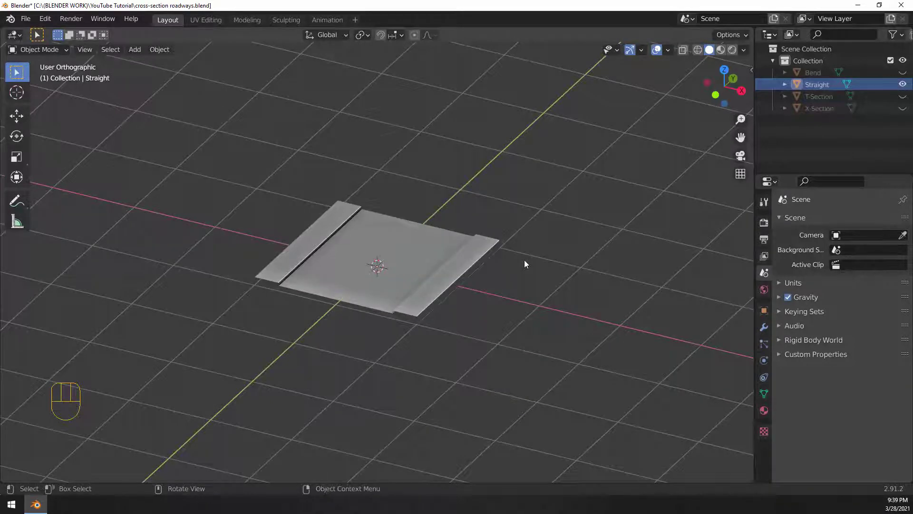
scroll(524, 260, "up", 3)
middle_click_drag(523, 285, 519, 287)
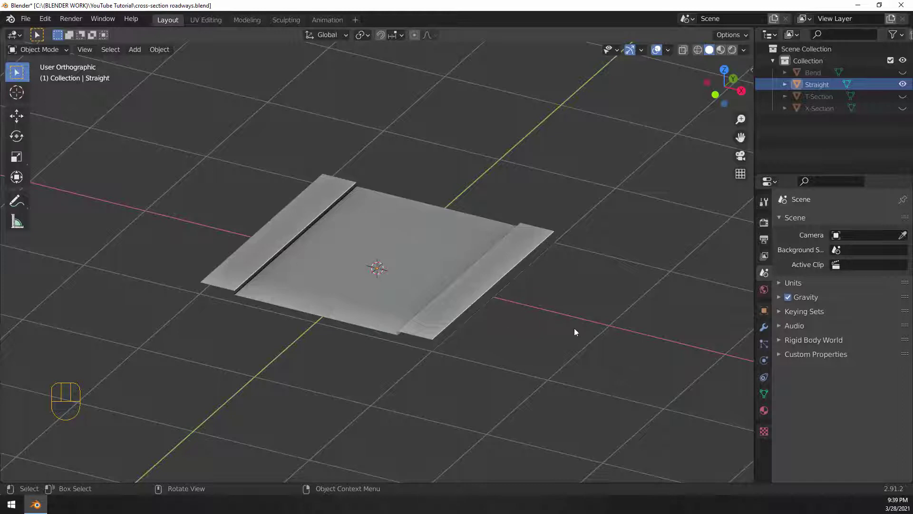
middle_click_drag(573, 327, 552, 319)
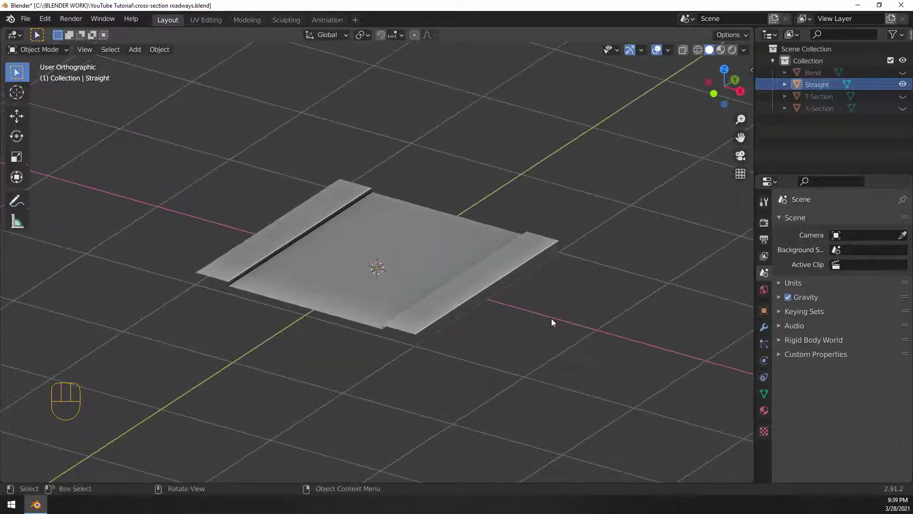
key("KP_7")
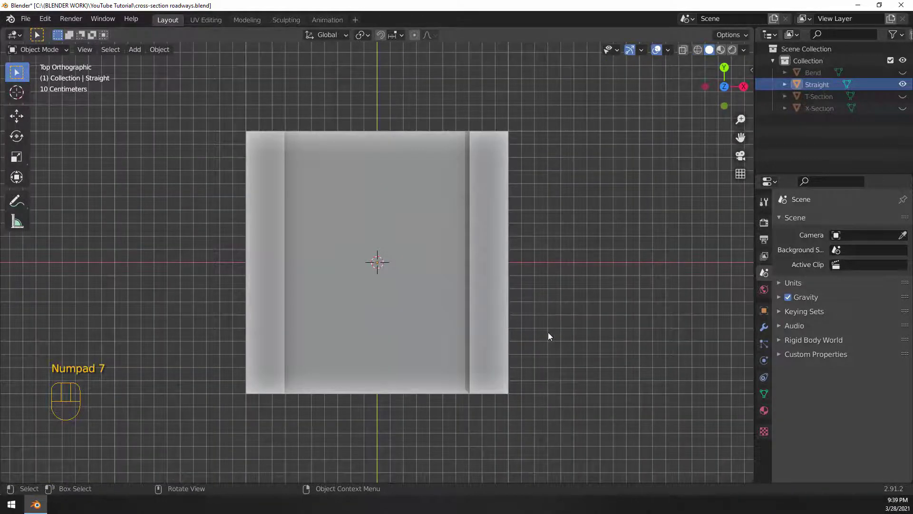
scroll(546, 323, "down", 3)
Show and select Bend, duplicate it in place as Bend.001, and hide the original
left_click(902, 84)
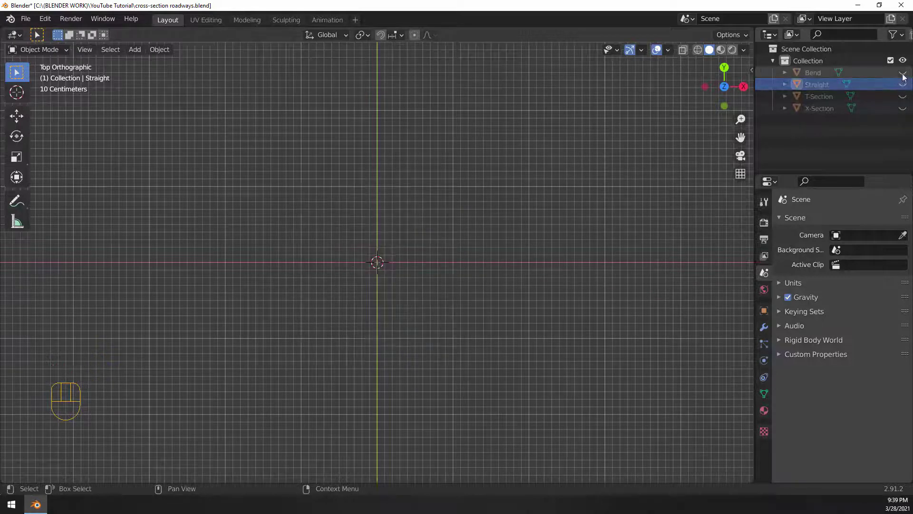
left_click(902, 72)
left_click(836, 72)
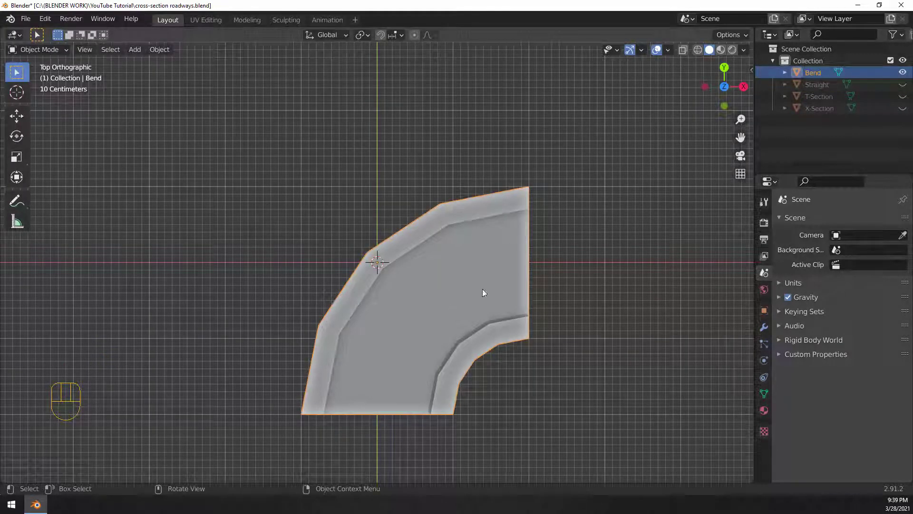
key("shift+d")
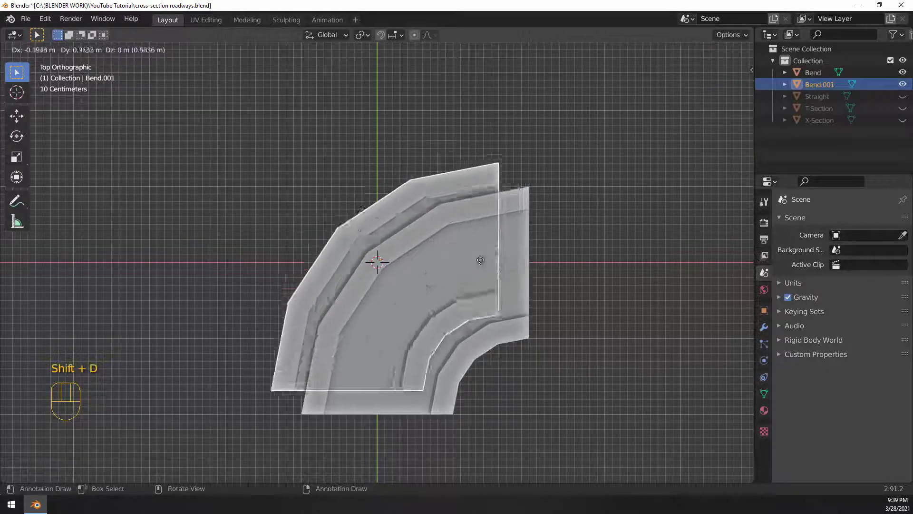
right_click(556, 212)
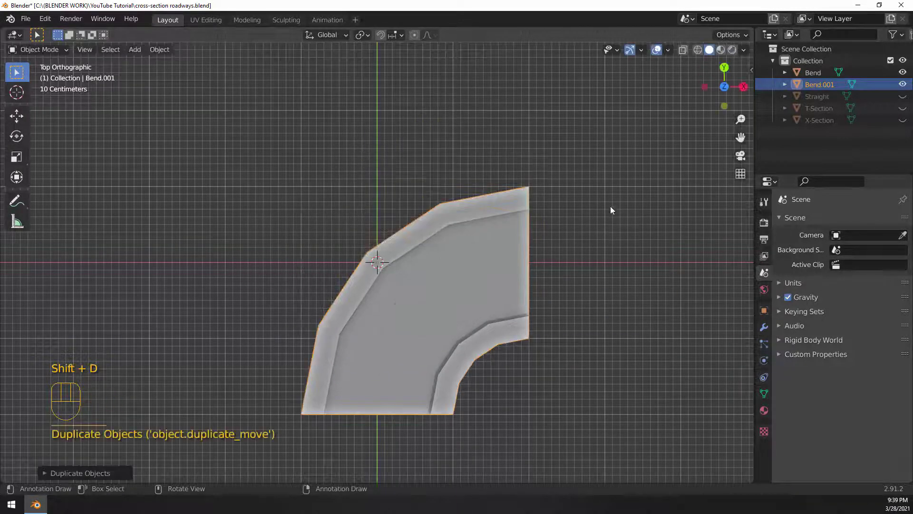
left_click(903, 72)
middle_click_drag(507, 245, 488, 253)
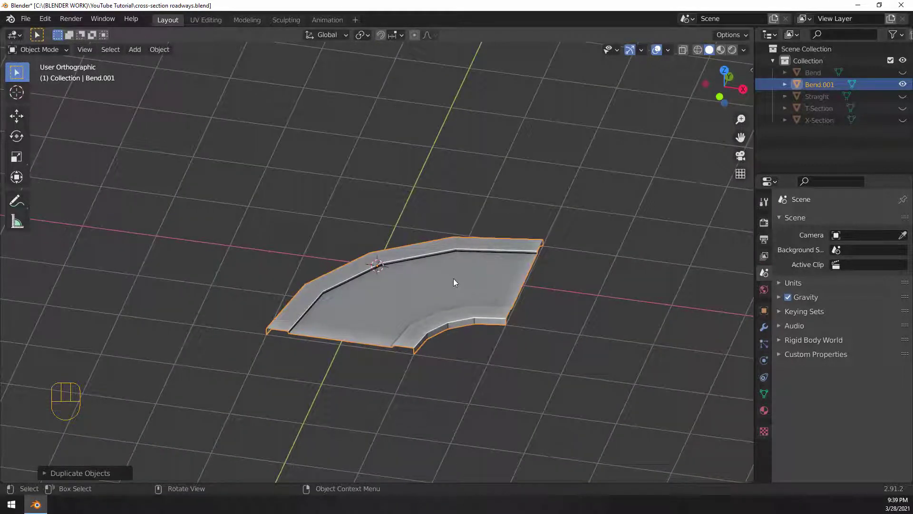
In Edit Mode from top view, duplicate all of Bend.001's geometry in place
key("Tab")
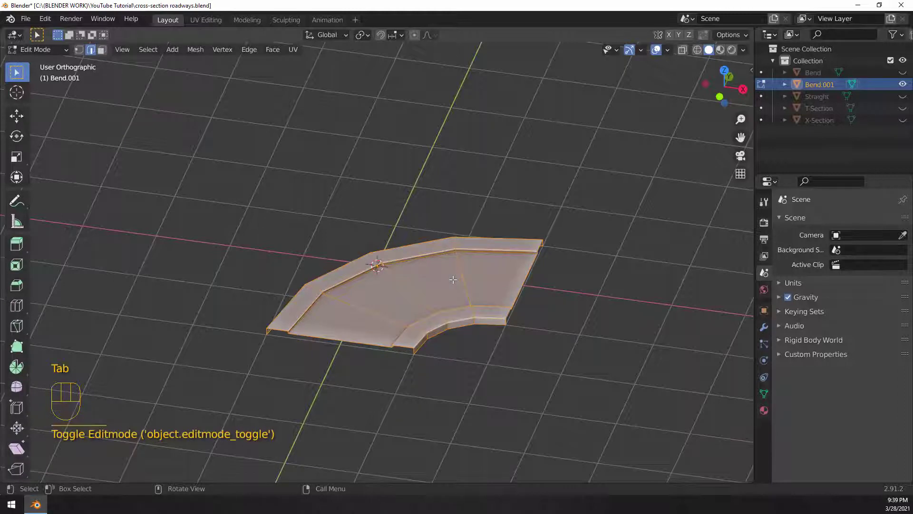
key("KP_7")
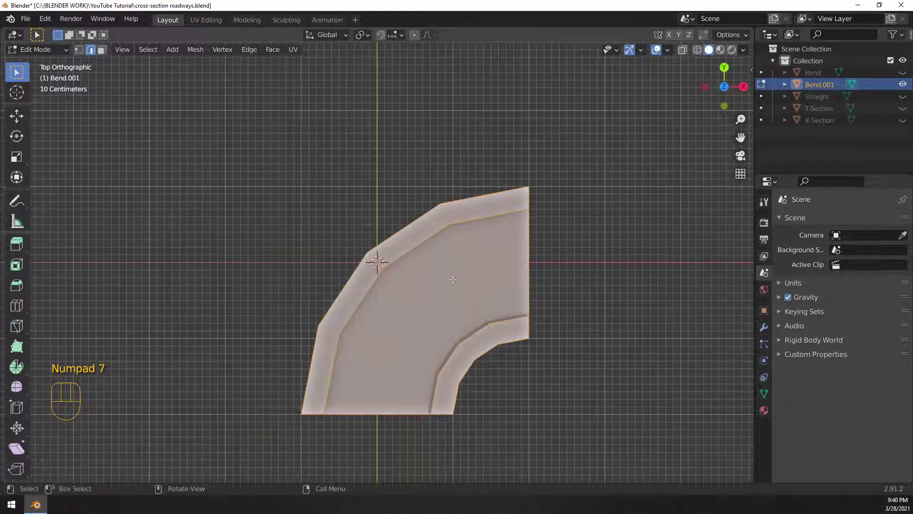
key("a")
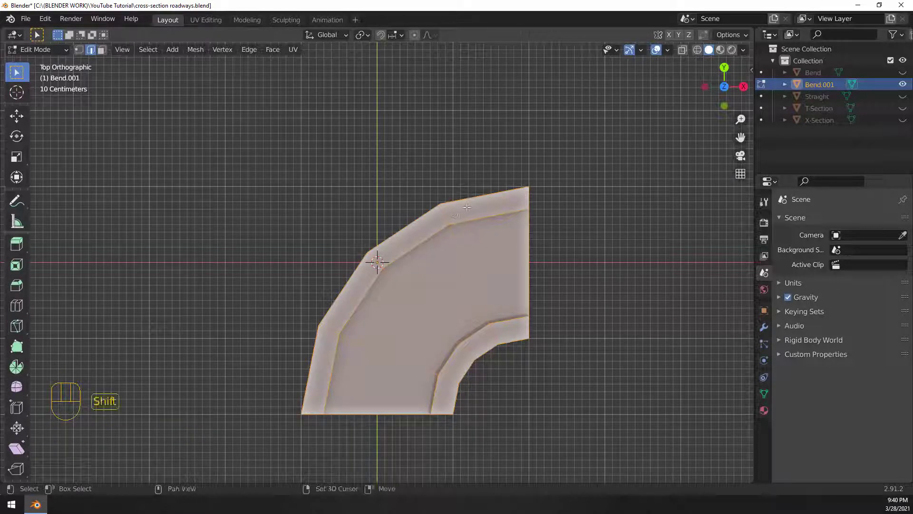
key("shift+d")
right_click(516, 213)
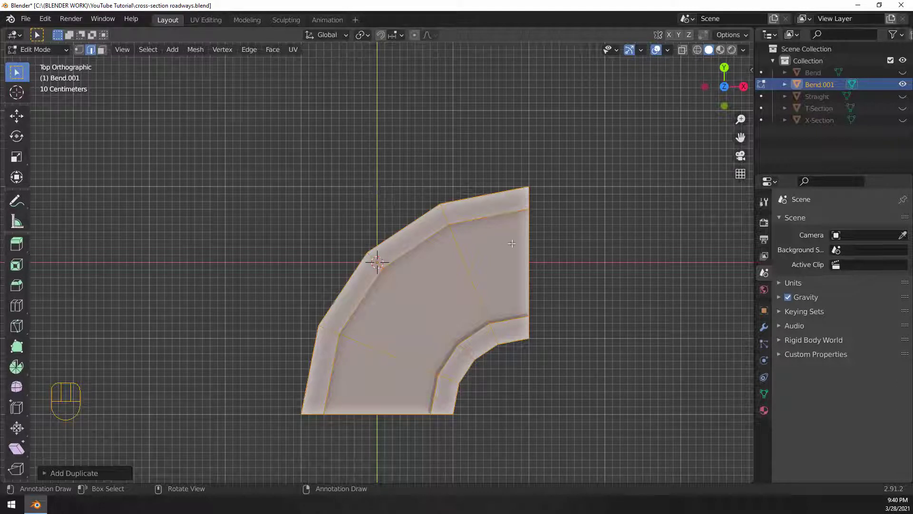
Start an X-axis scale on the duplicate geometry, then cancel it
key("s")
key("x")
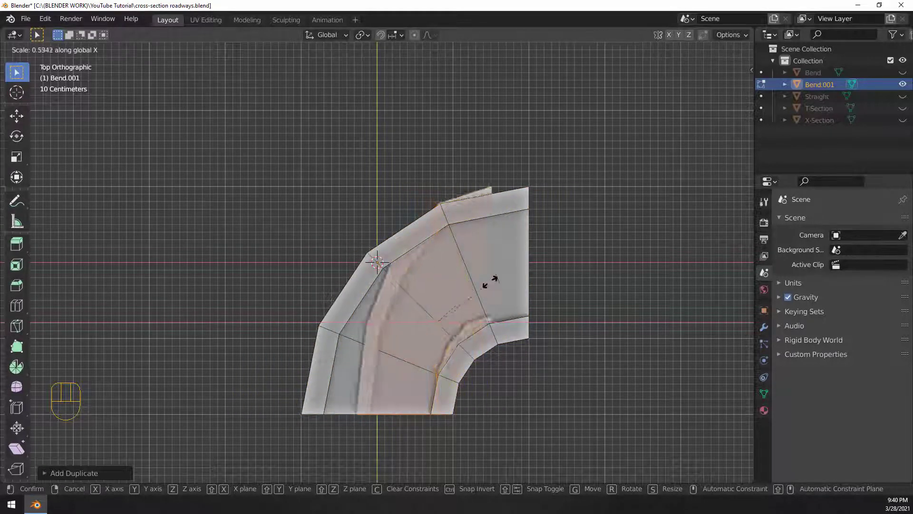
right_click(424, 321)
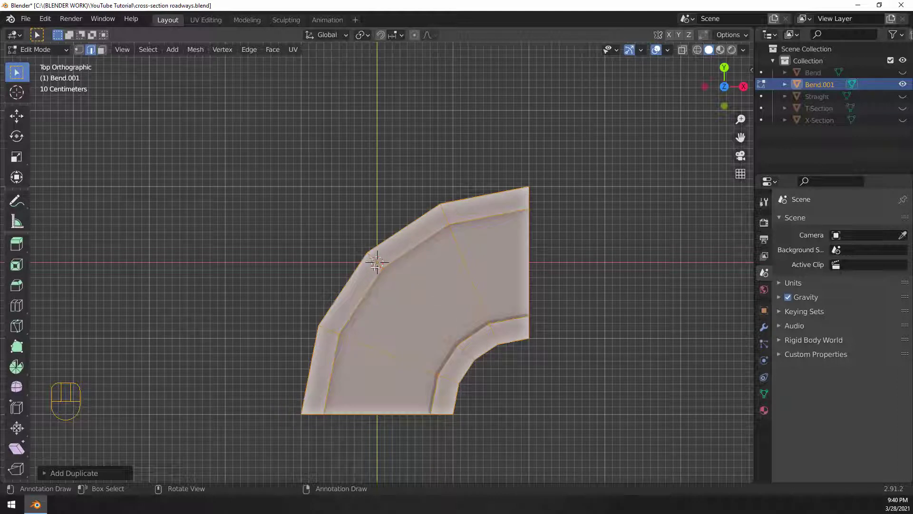
Set the pivot point to 3D Cursor and scale the duplicate by -1 on X
left_click(365, 35)
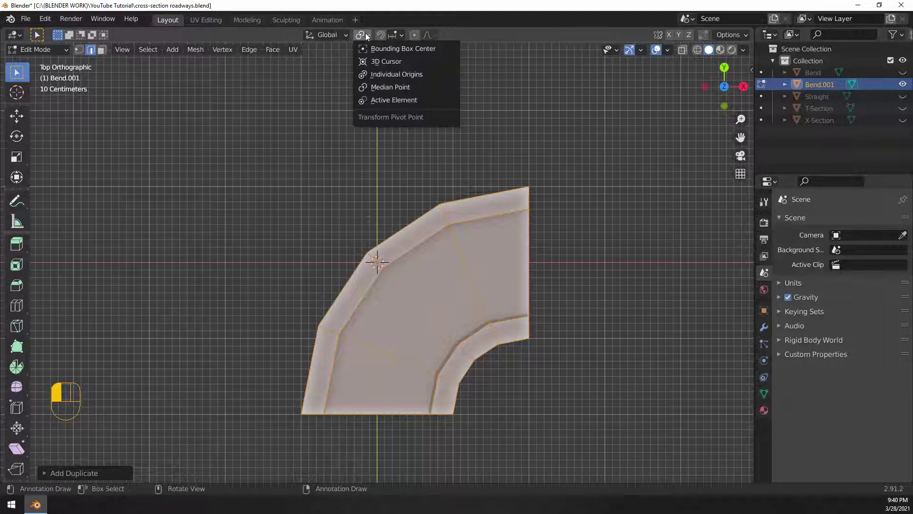
left_click(384, 61)
key("s")
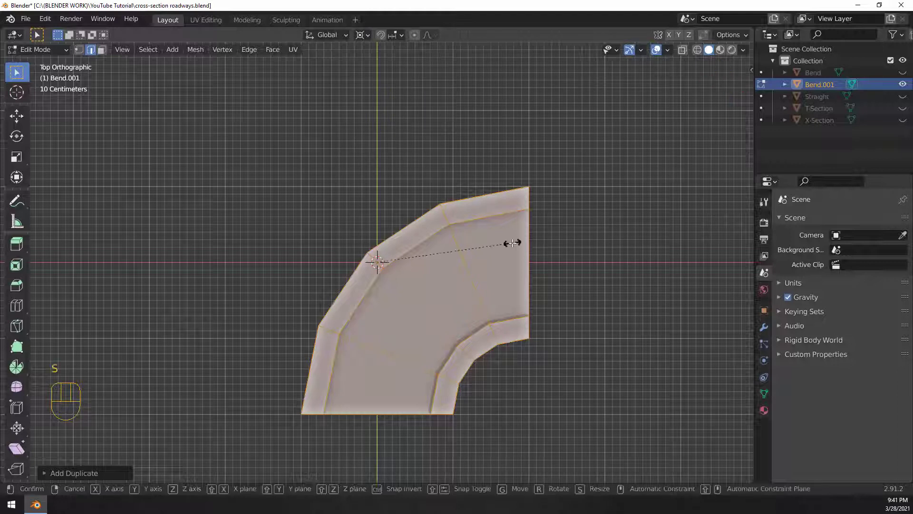
key("x")
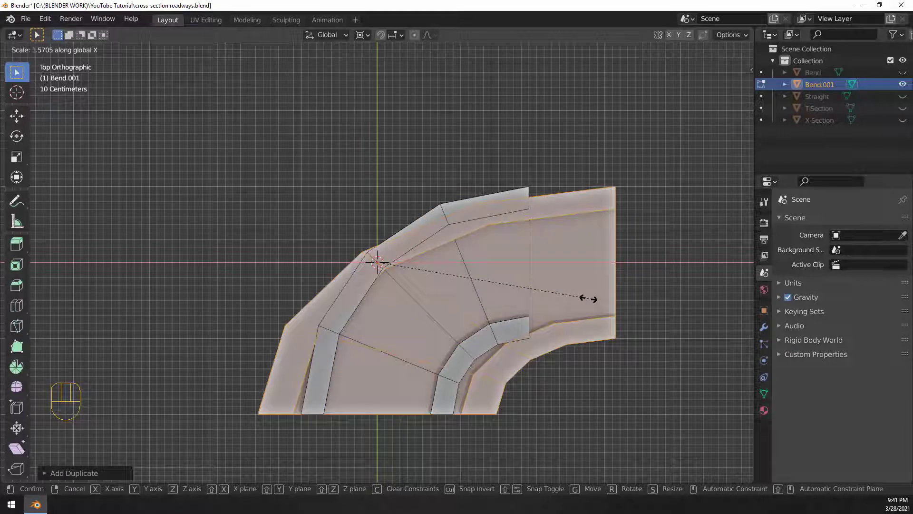
type("-1")
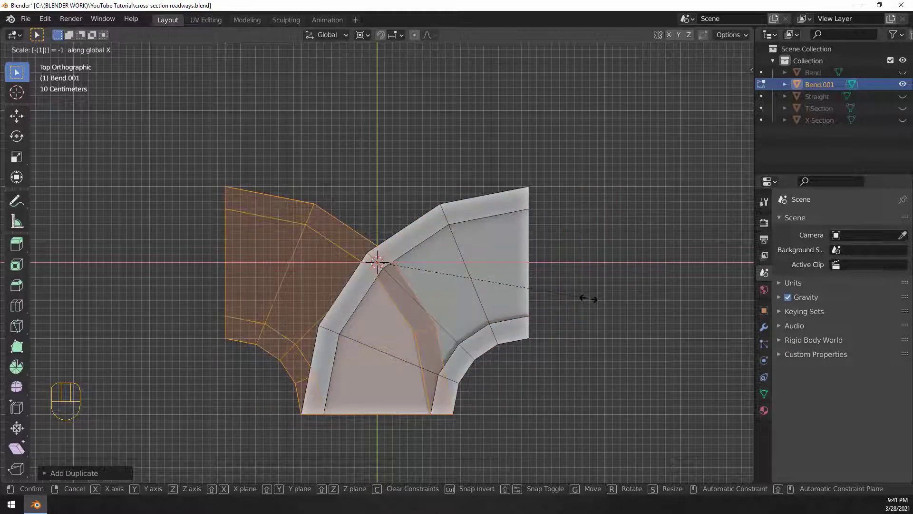
key("Return")
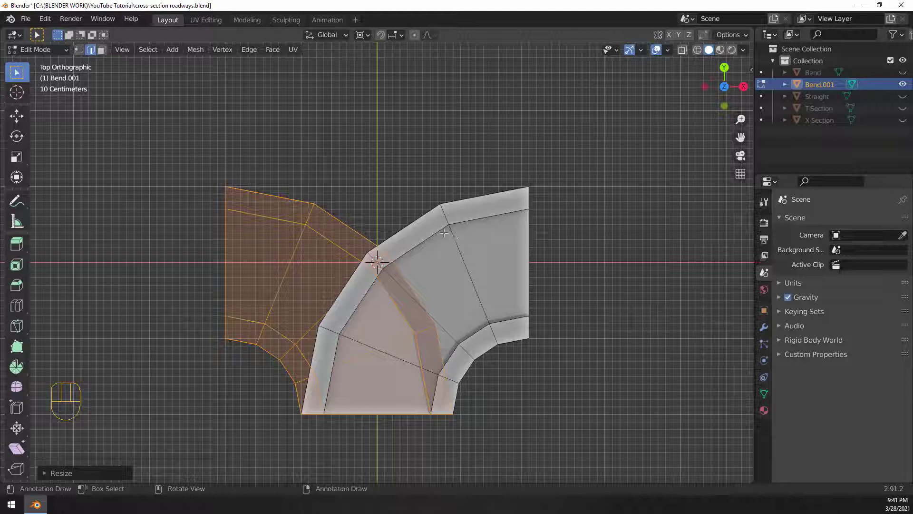
Toggle Backface Culling off and back on, then check the overlapping bends from top view
left_click(744, 49)
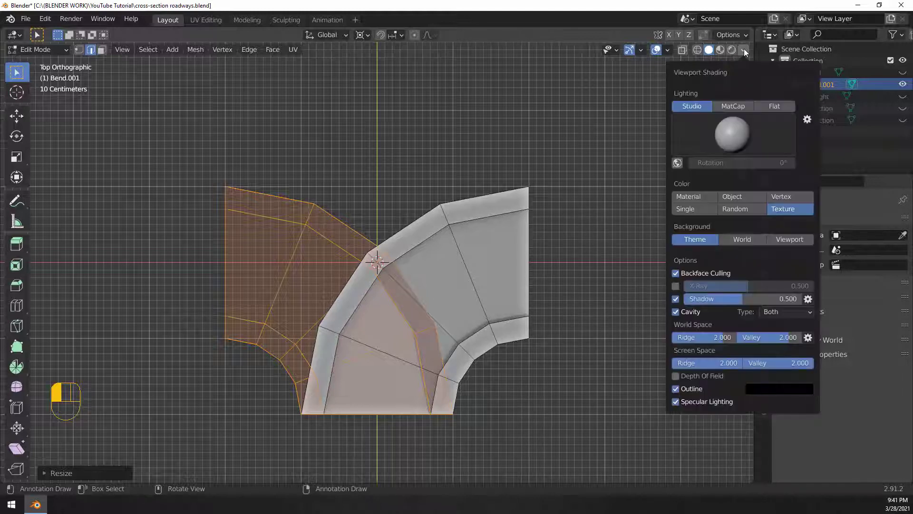
left_click(676, 274)
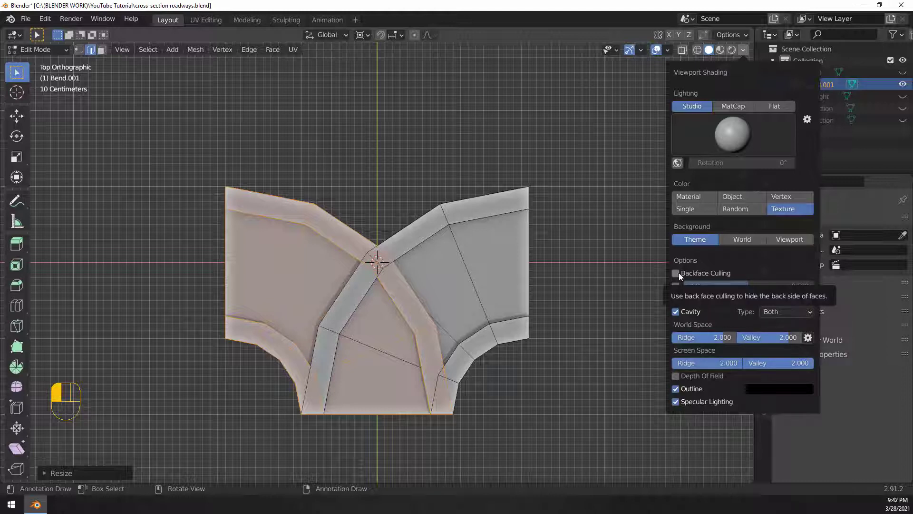
left_click(678, 273)
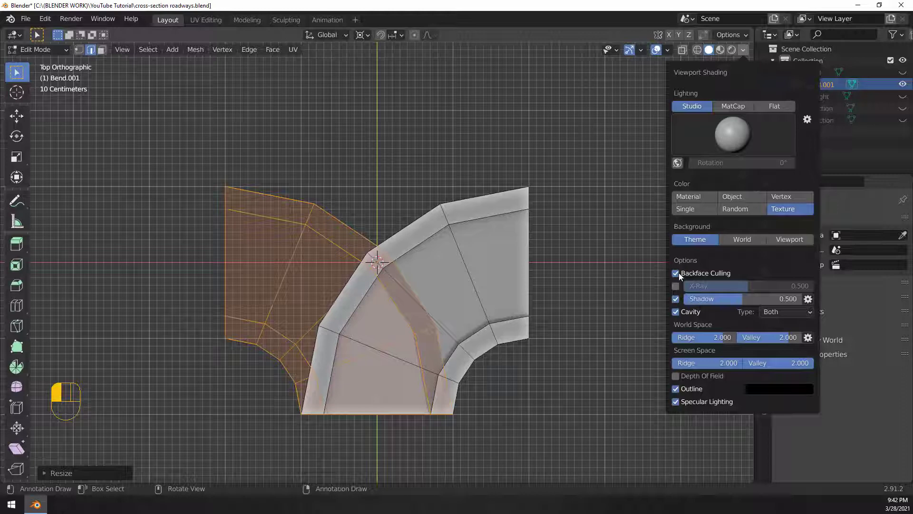
mouse_move(529, 337)
middle_mouse_down()
mouse_move(514, 248)
mouse_move(581, 173)
mouse_move(629, 214)
mouse_move(532, 289)
middle_mouse_up()
key("KP_7")
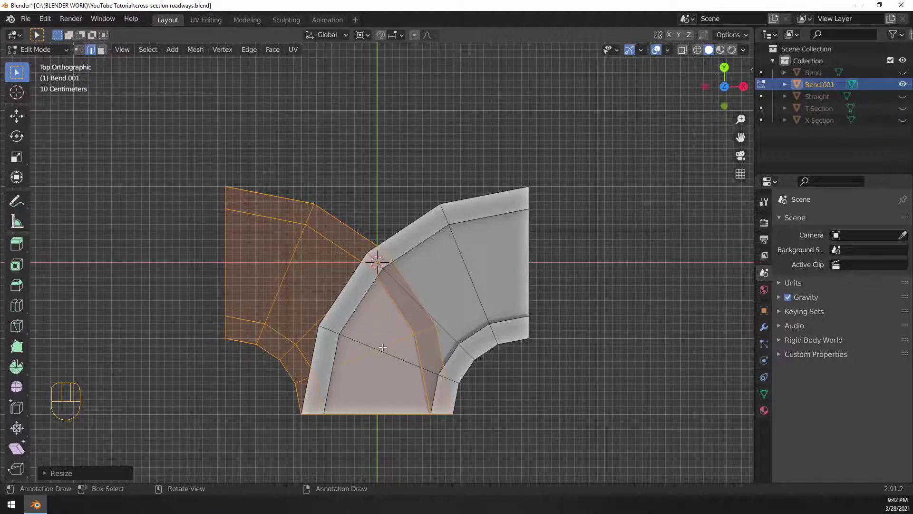
middle_click_drag(383, 347, 397, 301)
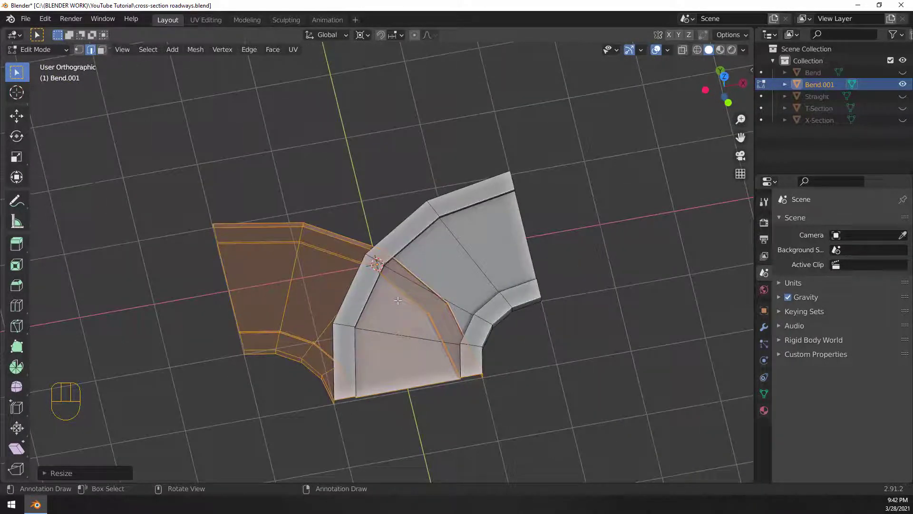
key("KP_7")
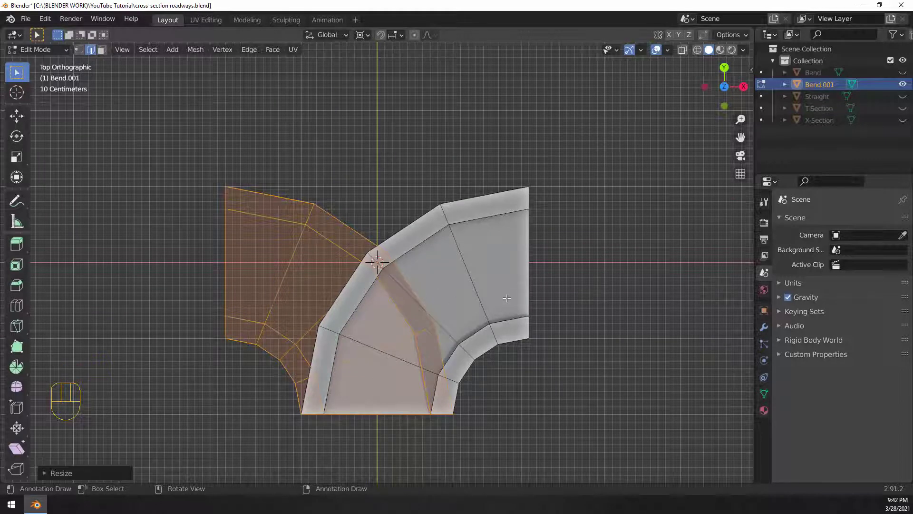
Recalculate normals with Shift+N, then inspect the mesh from an angle and from top view
key("shift+n")
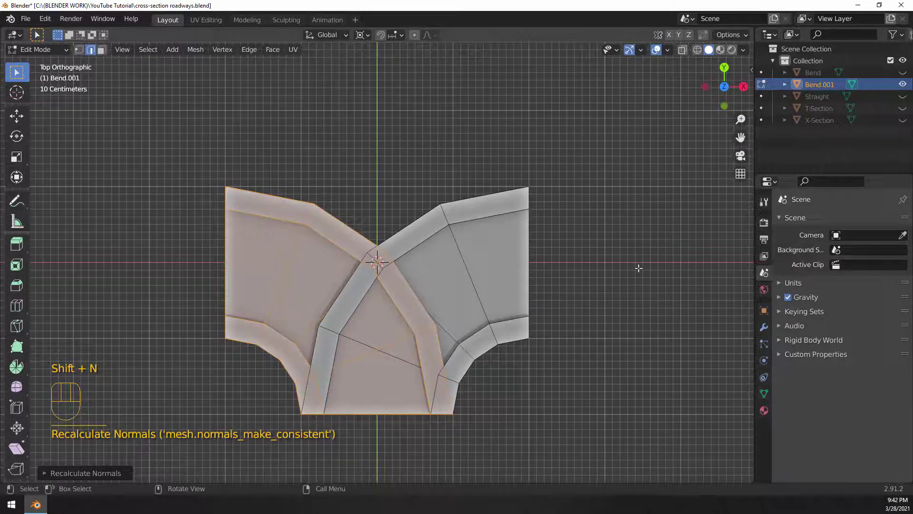
mouse_move(398, 352)
middle_mouse_down()
mouse_move(516, 167)
mouse_move(445, 256)
mouse_move(475, 328)
middle_mouse_up()
left_click(743, 49)
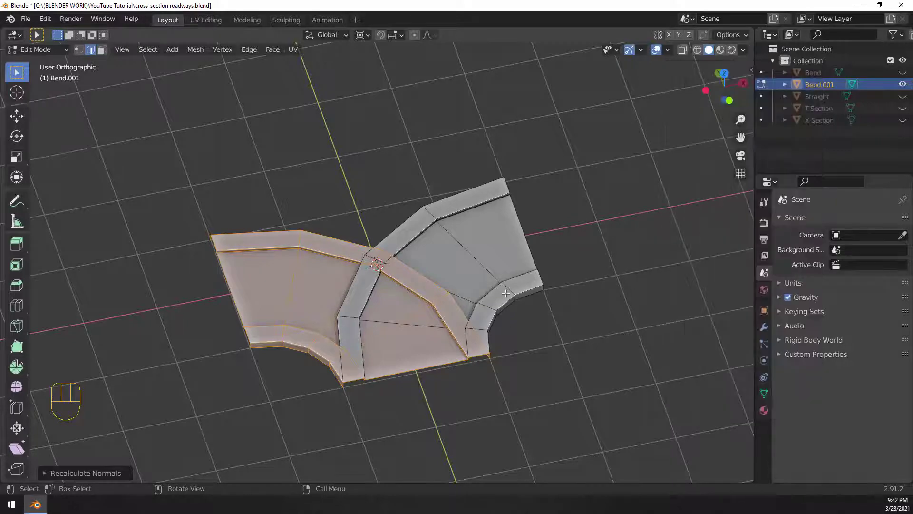
key("KP_7")
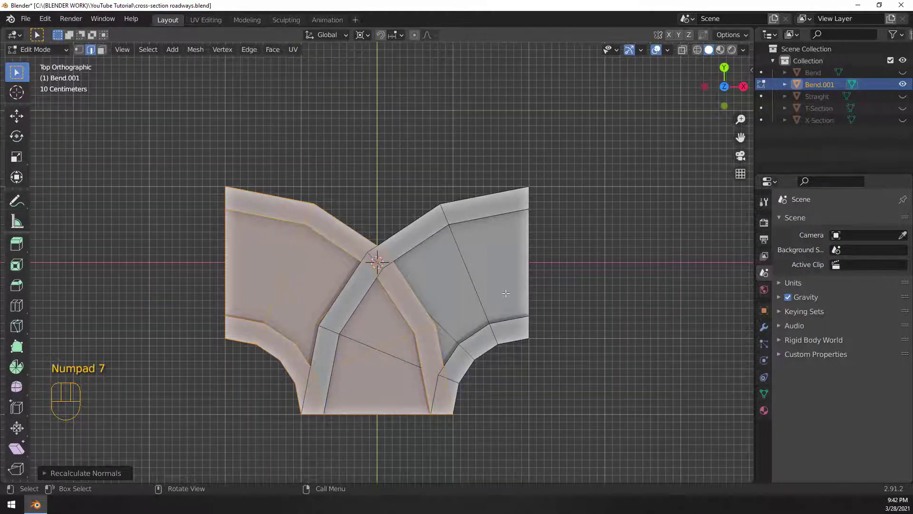
scroll(506, 293, "down", 5, "shift")
scroll(460, 292, "up", 5)
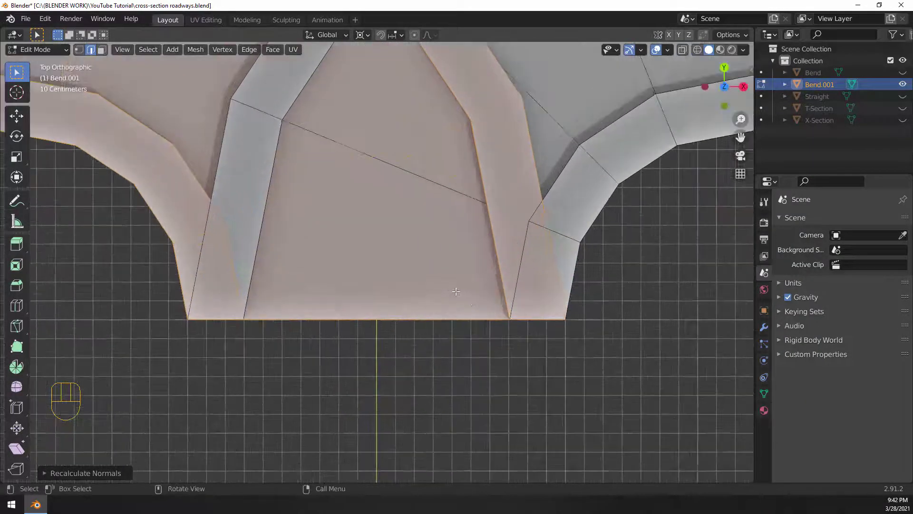
scroll(546, 302, "up", 2)
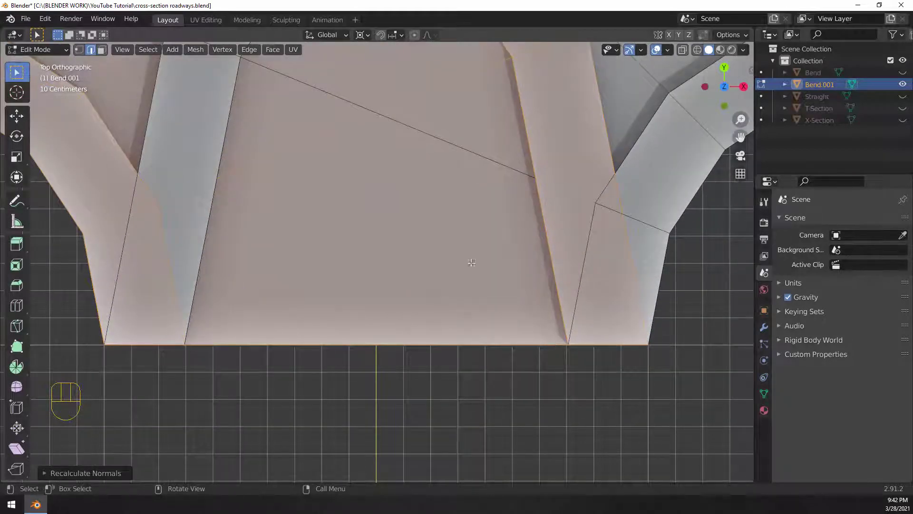
scroll(456, 243, "down", 5)
scroll(379, 81, "up", 5, "shift")
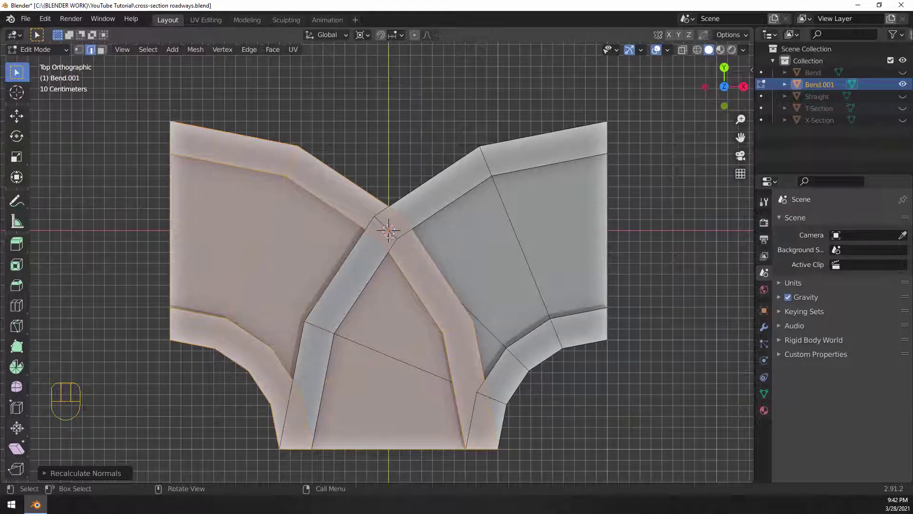
scroll(422, 261, "down", 3)
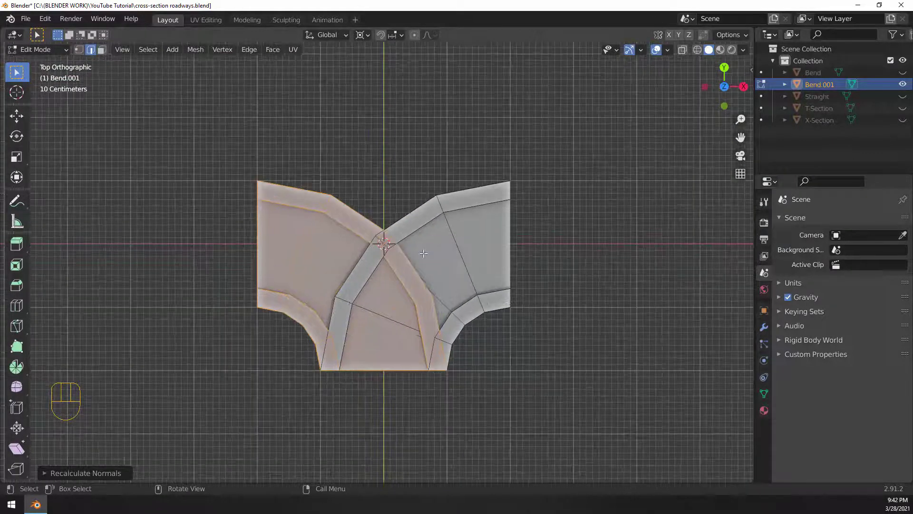
In face select mode, delete the bottom, triangular and left inner faces of the junction
left_click(101, 49)
scroll(388, 287, "up", 2)
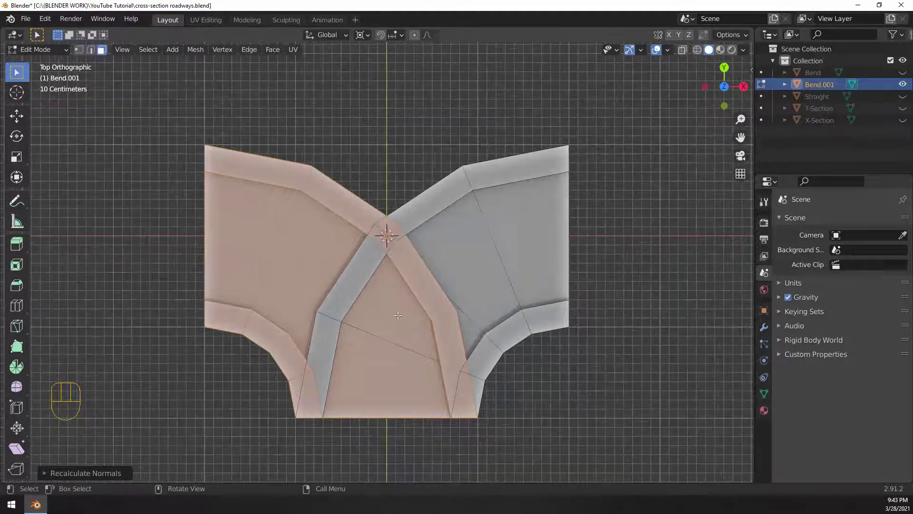
left_click(386, 370)
left_click(368, 306, "shift")
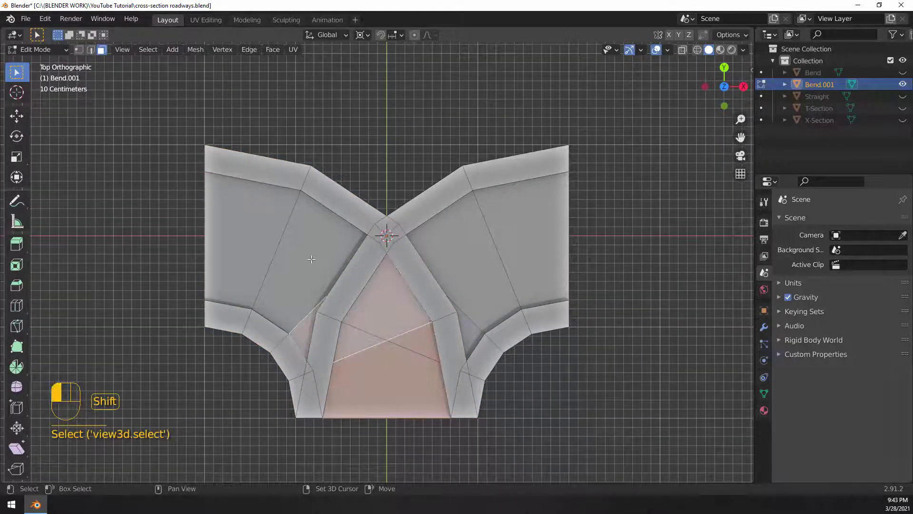
left_click(311, 259, "shift")
key("x")
left_click(327, 248)
Delete the bottom, triangular and right quad faces on the other side
left_click(407, 376, "shift")
left_click(402, 321, "shift")
left_click(457, 274, "shift")
key("x")
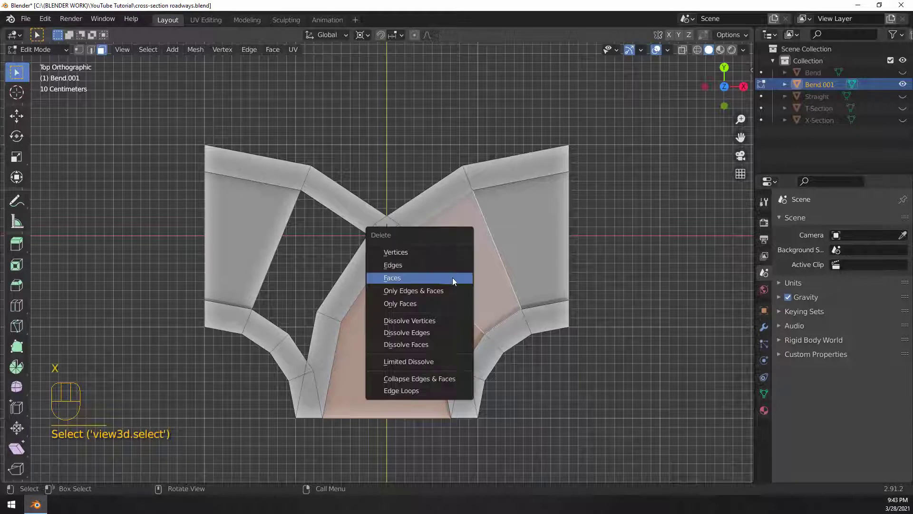
left_click(437, 275)
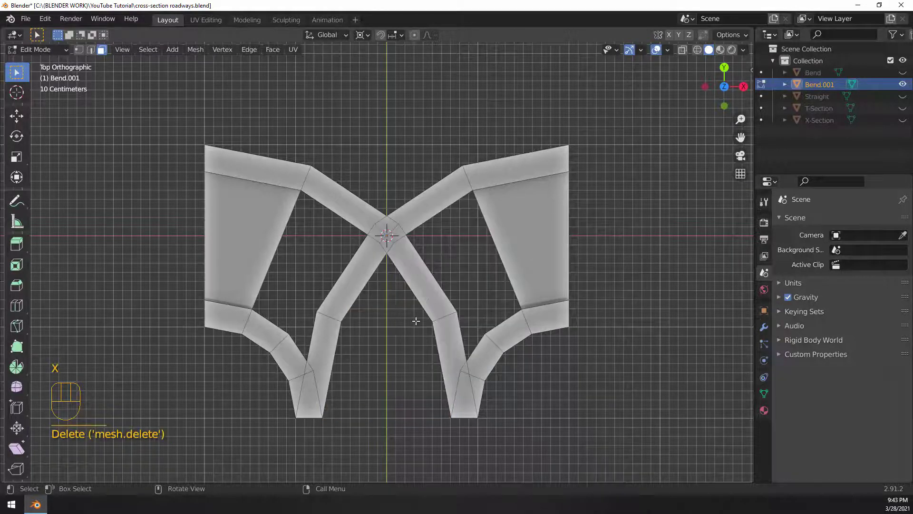
Delete the left and right side quads, then box-select the central X-shaped road faces
left_click(261, 238)
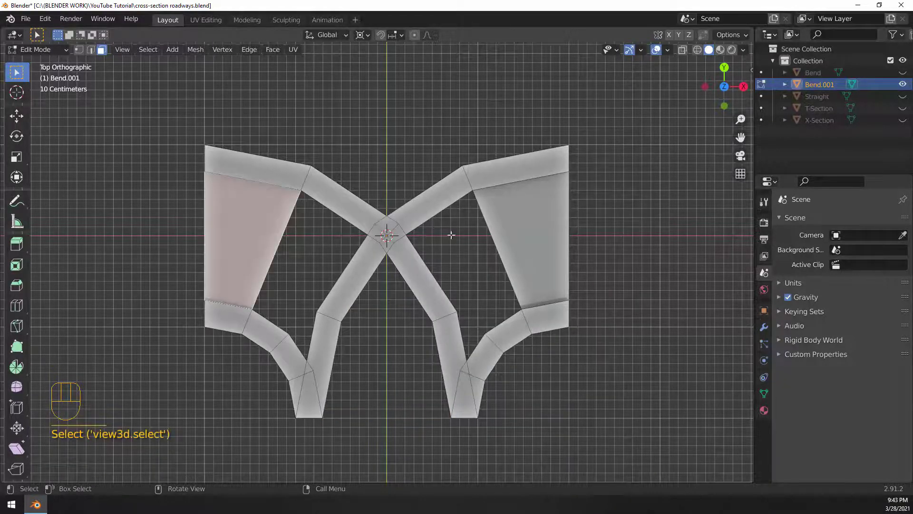
left_click(547, 229, "shift")
key("x")
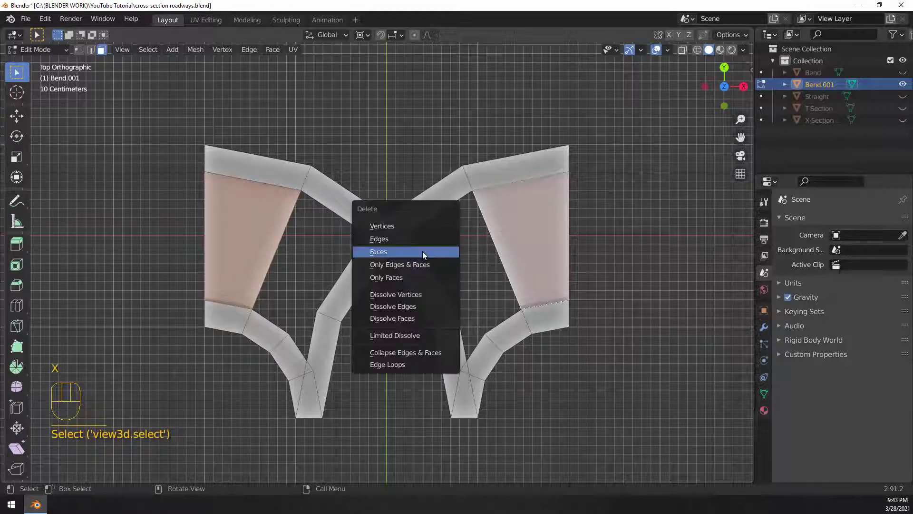
left_click(405, 252)
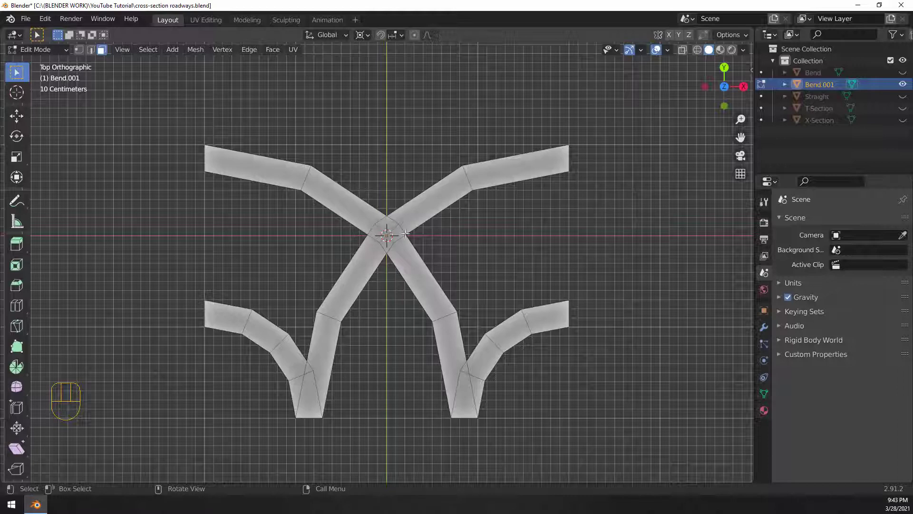
left_click_drag(327, 180, 423, 315)
middle_click_drag(462, 301, 291, 254)
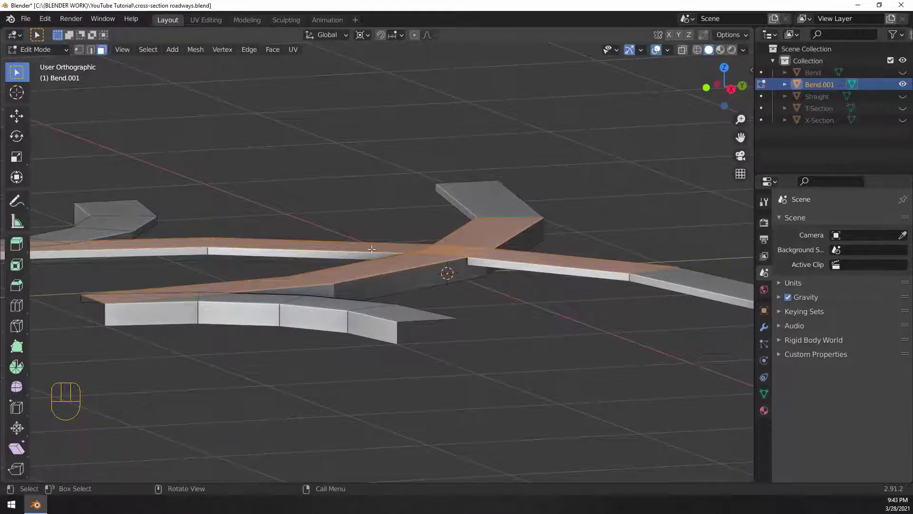
Select the face loops along the upper-left and upper-right road arms, checking from top view
key("KP_7")
scroll(371, 249, "down", 4)
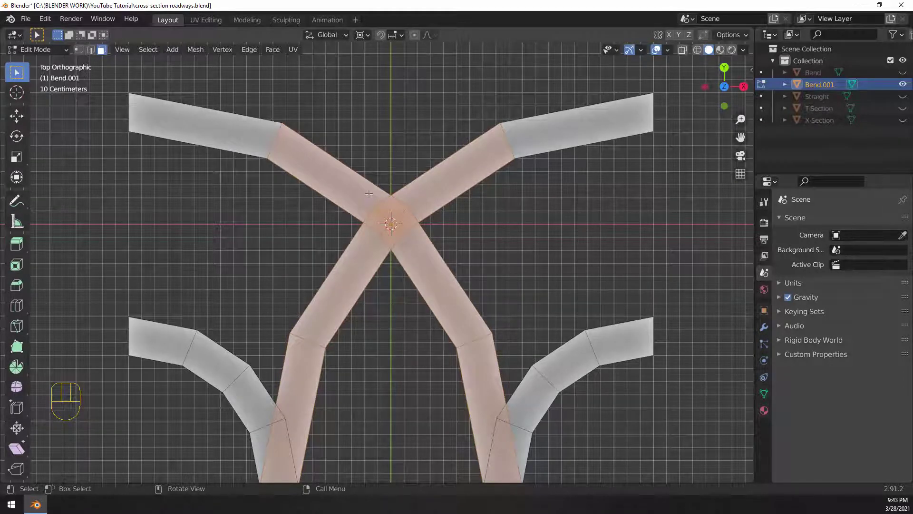
left_click(207, 130)
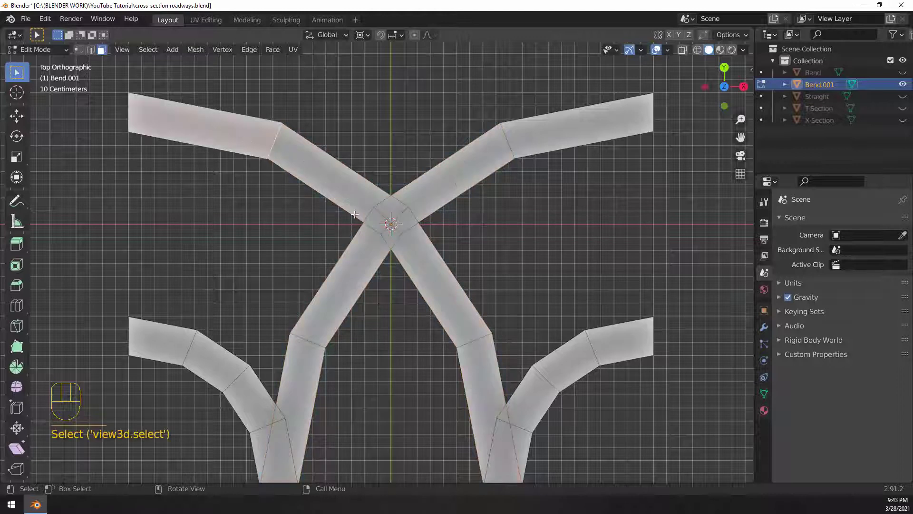
left_click(475, 371, "ctrl")
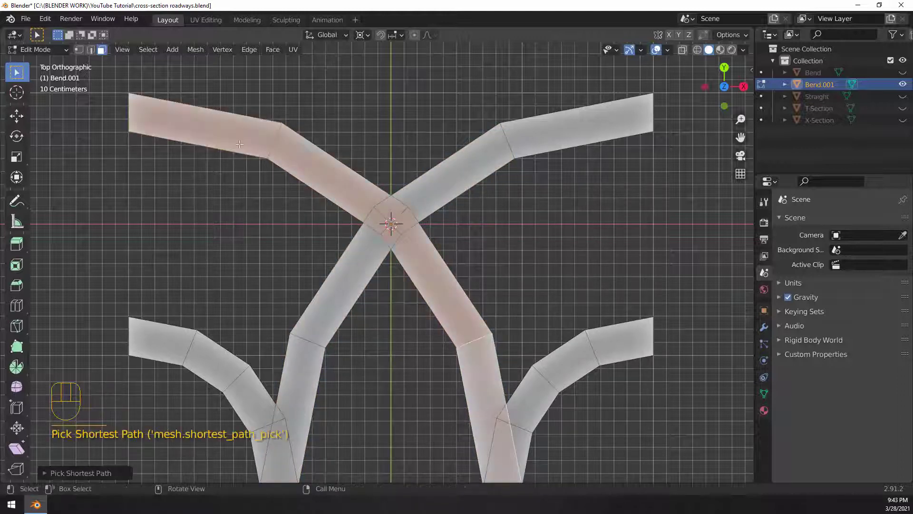
left_click(268, 152)
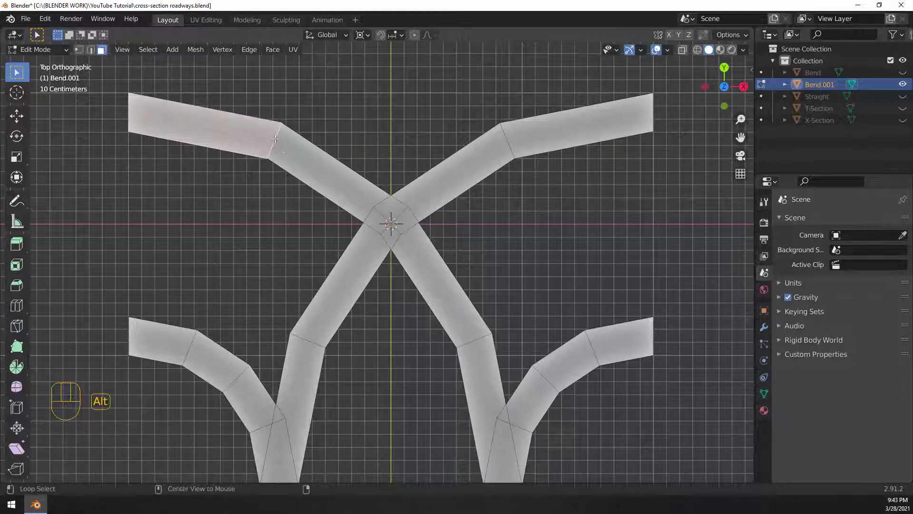
left_click(274, 138, "alt")
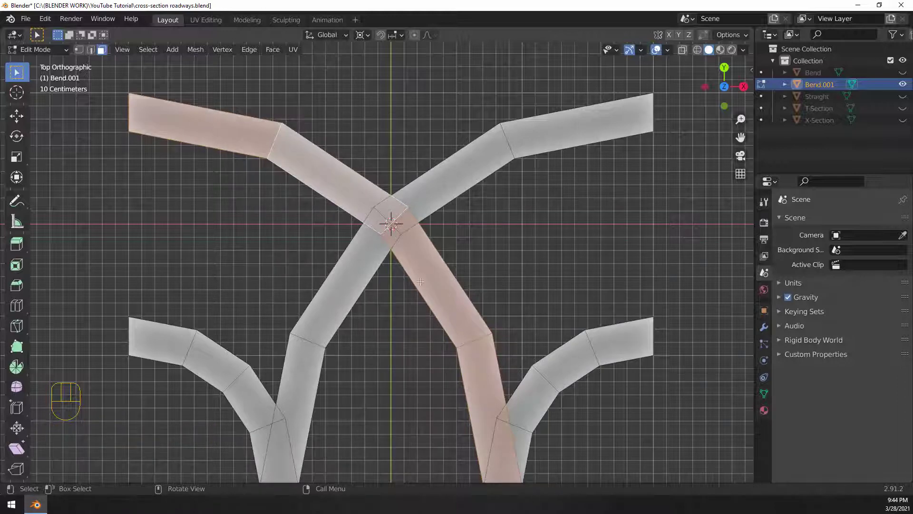
left_click(472, 183, "alt")
mouse_move(546, 259)
middle_mouse_down()
mouse_move(490, 157)
mouse_move(373, 229)
mouse_move(543, 266)
middle_mouse_up()
key("KP_7")
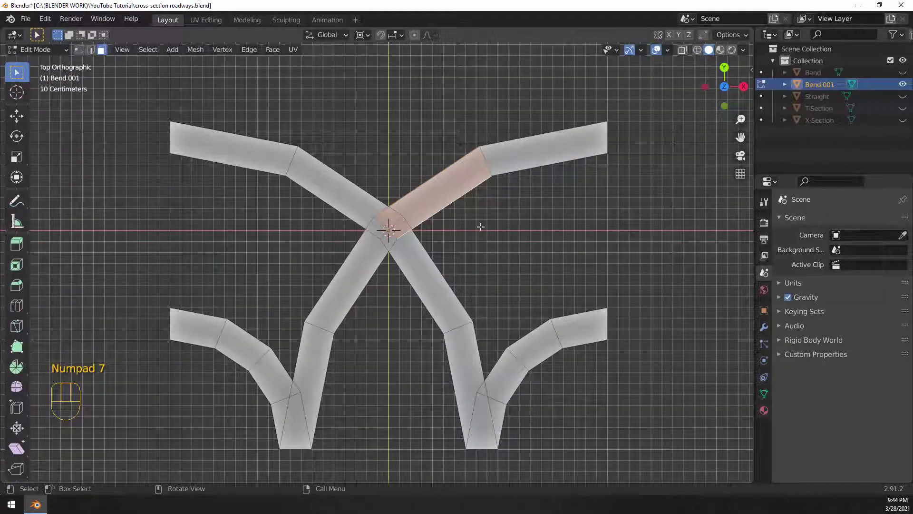
left_click(449, 205, "alt")
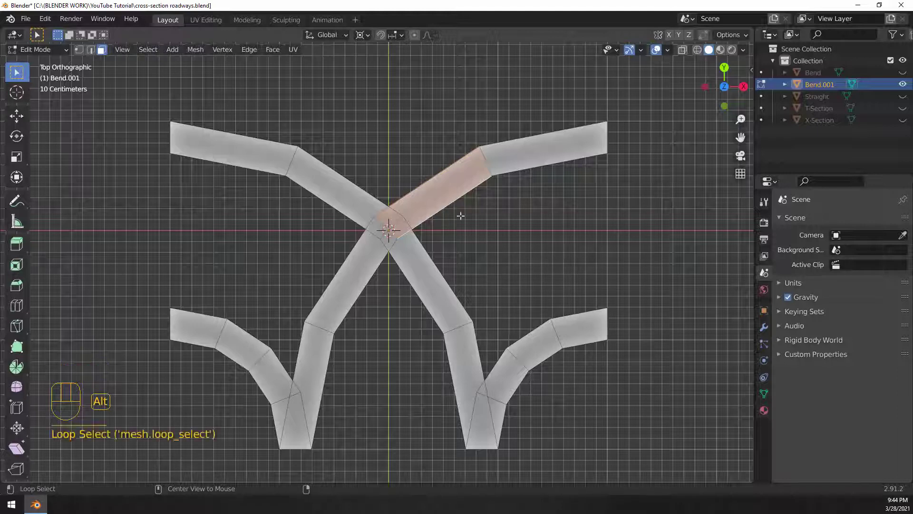
mouse_move(485, 236)
middle_mouse_down()
mouse_move(506, 206)
mouse_move(581, 218)
mouse_move(328, 198)
mouse_move(351, 122)
mouse_move(480, 236)
middle_mouse_up()
key("KP_7")
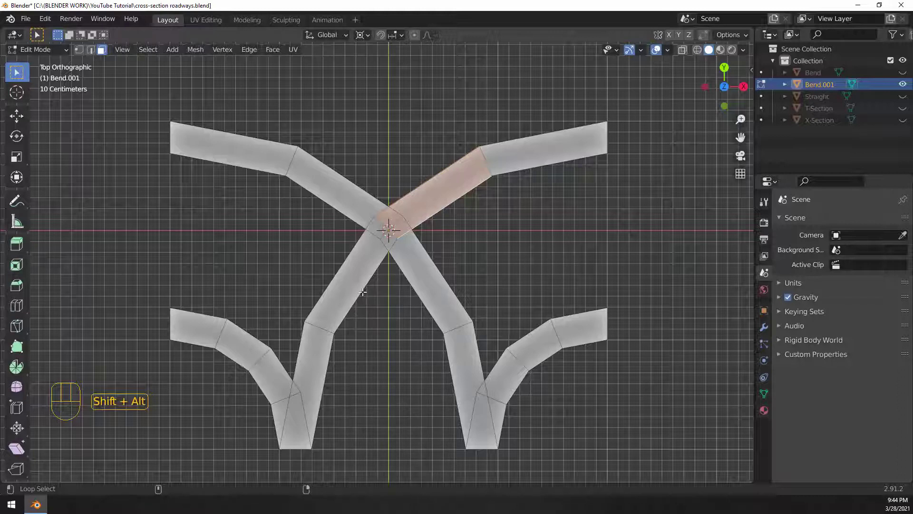
Add the lower-left and lower-right arms' face loops to complete the crossing-strip selection
left_click(363, 292, "alt+shift")
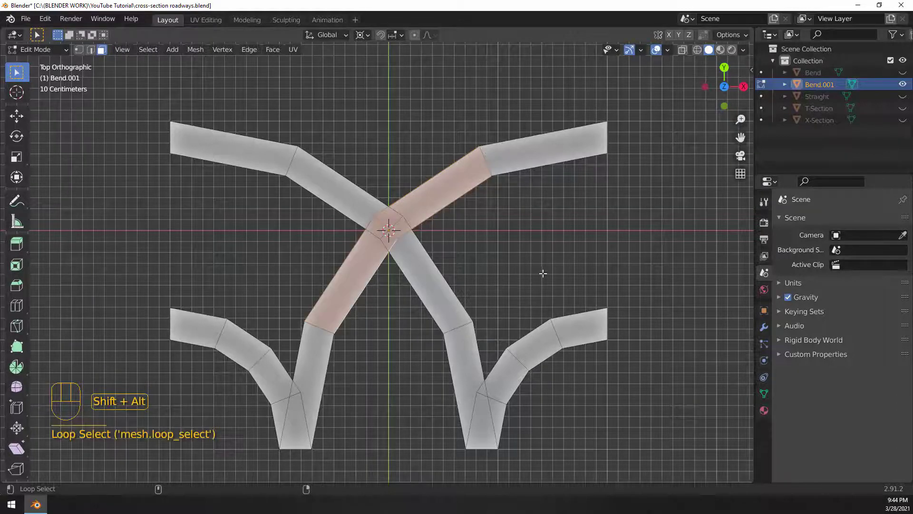
middle_click_drag(544, 271, 513, 206)
key("KP_7")
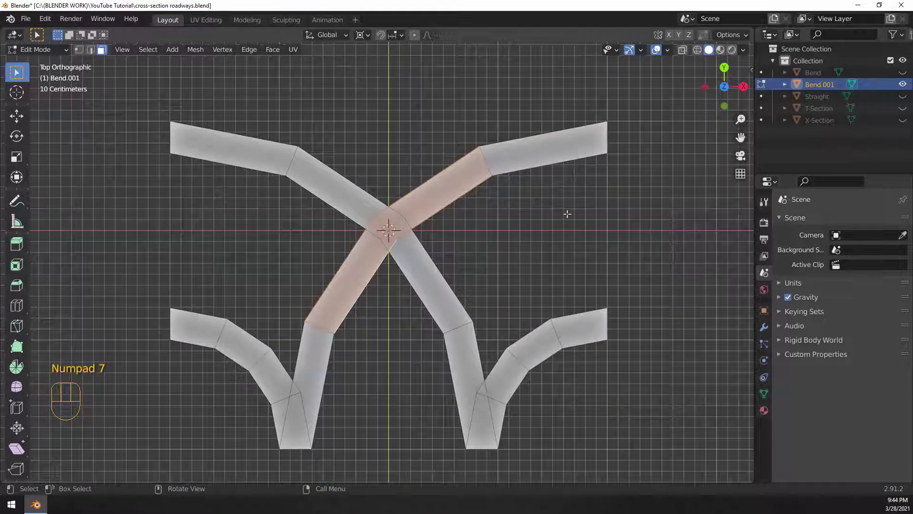
left_click(330, 364, "alt+shift")
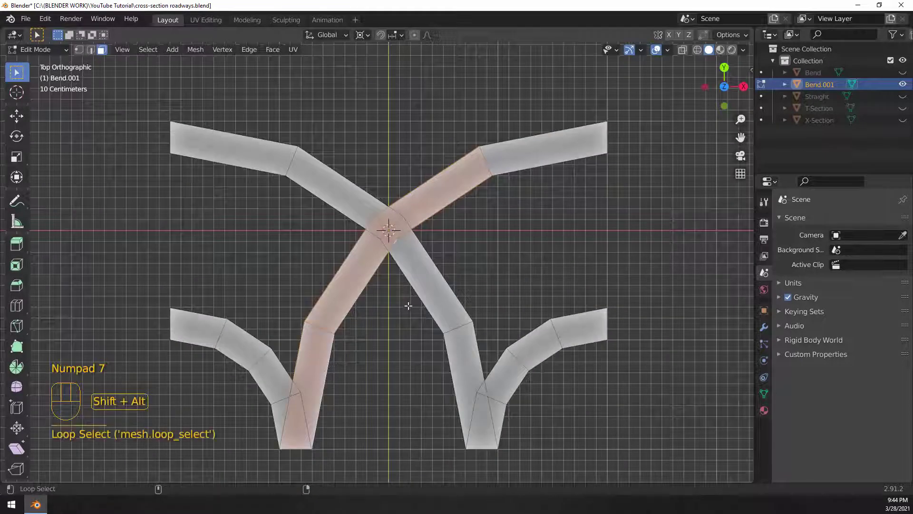
left_click(338, 213, "alt+shift")
left_click(411, 294, "alt+shift")
left_click(449, 376, "alt+shift")
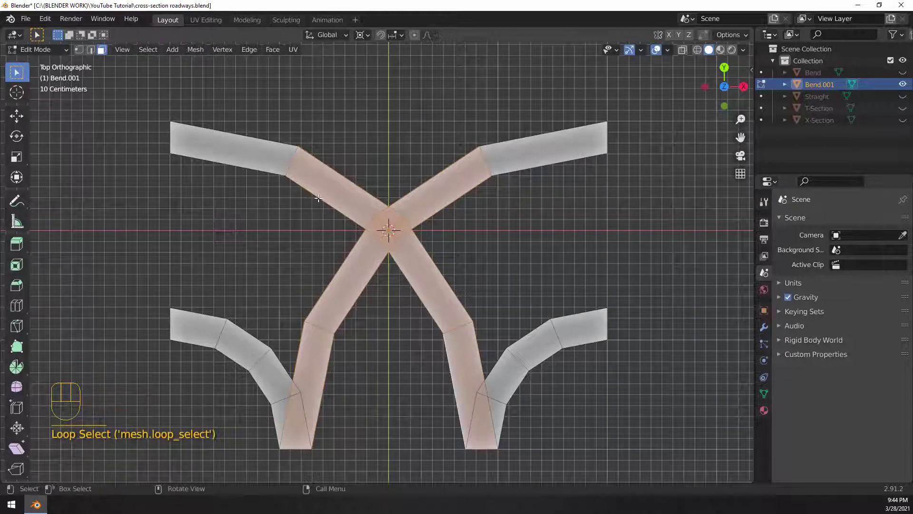
middle_click_drag(361, 201, 574, 257)
key("KP_7")
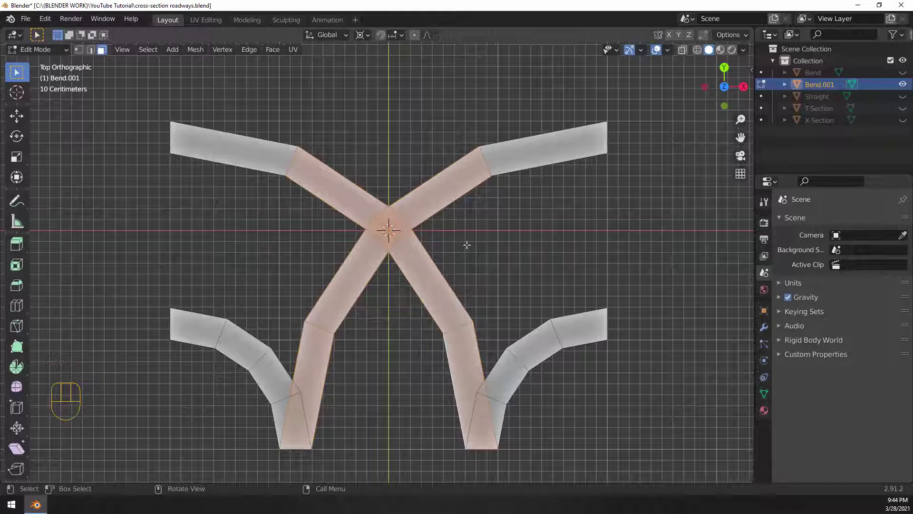
middle_click_drag(503, 300, 556, 175)
key("KP_7")
Delete the crossing strip faces and switch to edge select mode
key("x")
left_click(371, 226)
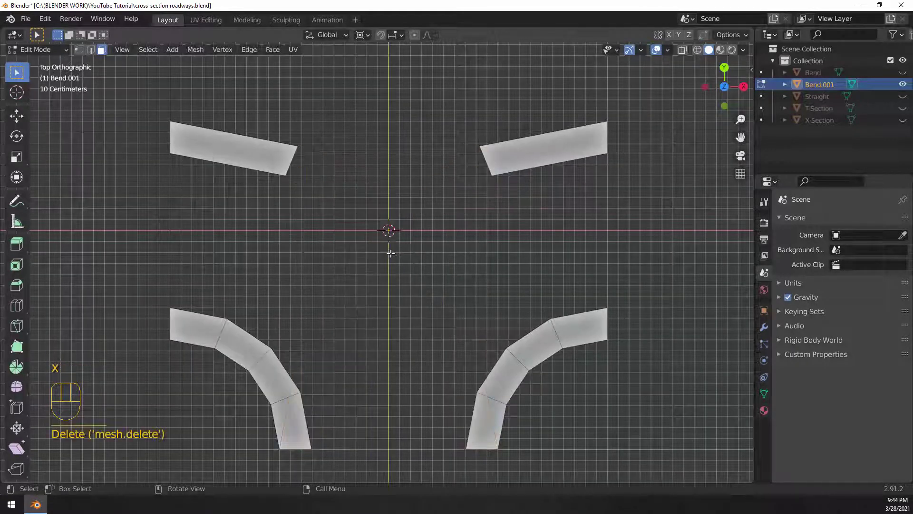
key("2")
middle_click_drag(454, 267, 365, 189)
Select both straight pieces' inner end loops and join them with Bridge Edge Loops
key("alt")
left_click(365, 186, "alt")
middle_click_drag(365, 185, 443, 209)
left_click(391, 175, "alt+shift")
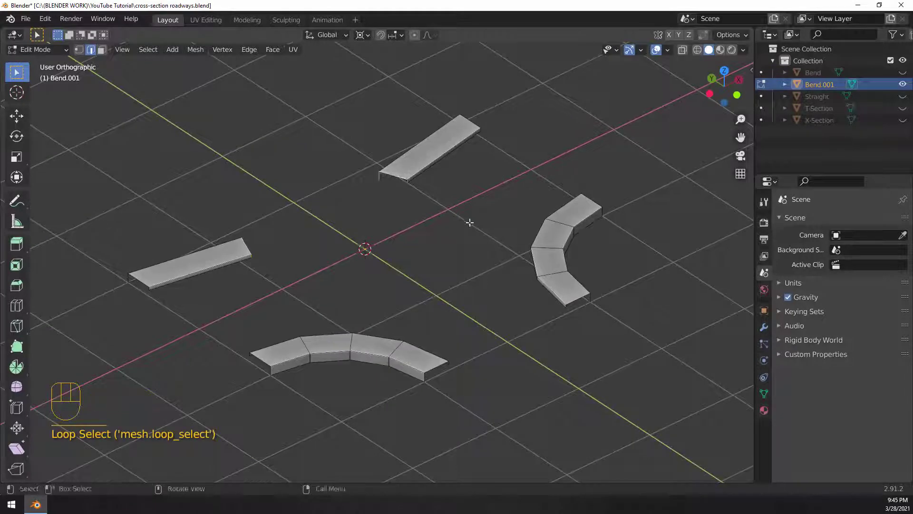
mouse_move(465, 235)
middle_mouse_down()
mouse_move(346, 222)
mouse_move(460, 235)
middle_mouse_up()
key("ctrl")
key("ctrl+e")
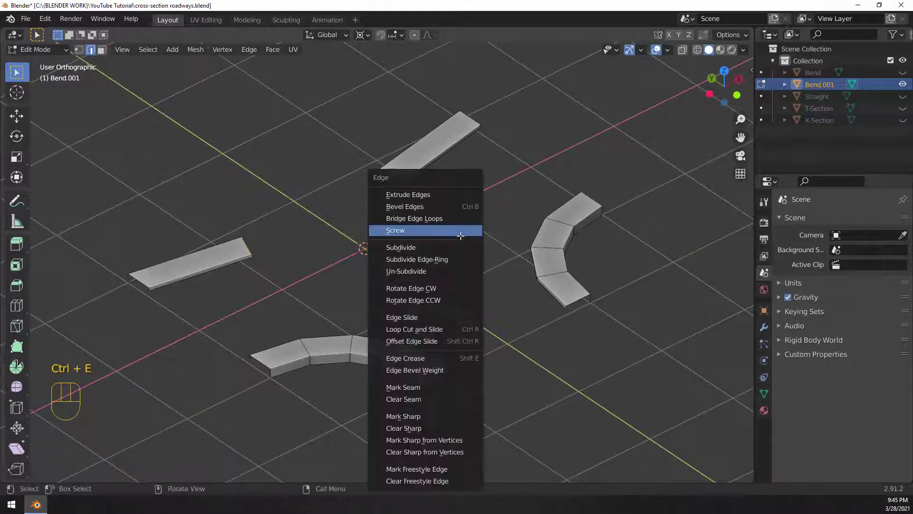
left_click(416, 219)
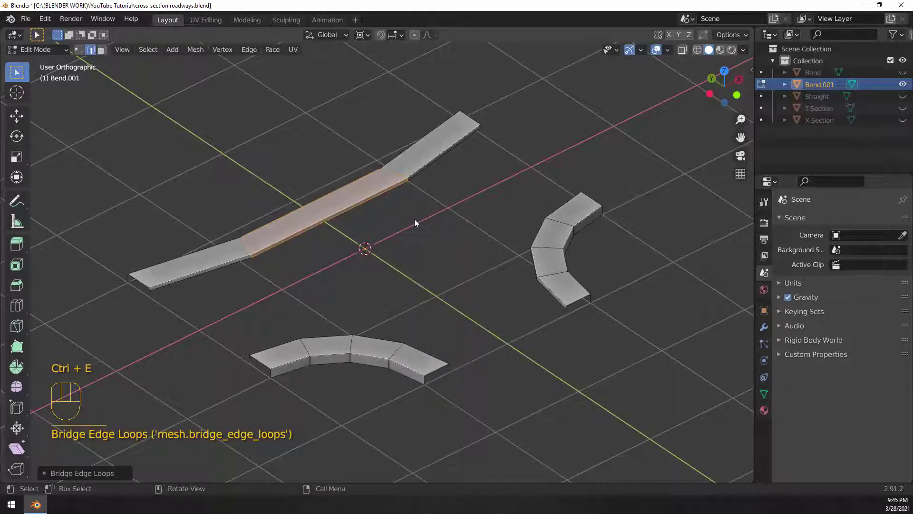
key("KP_7")
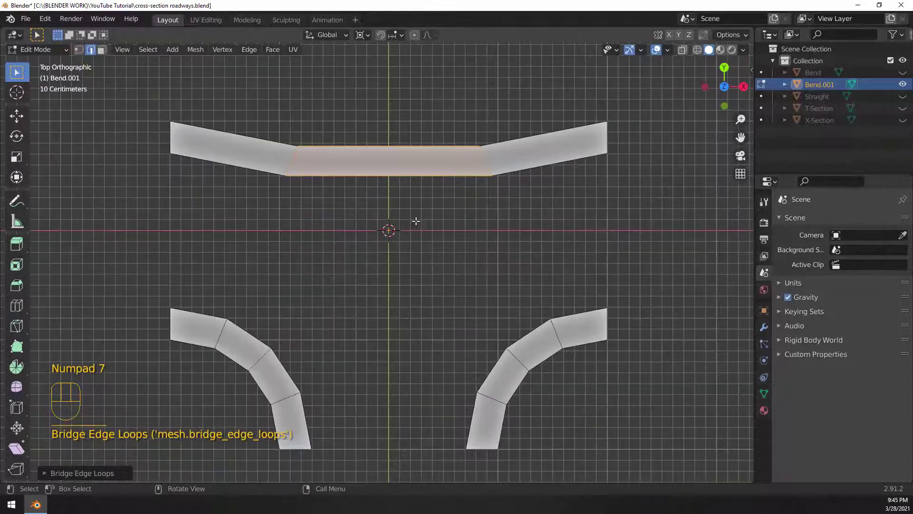
Select the bridged section's interior edge loops and dissolve them into one straight strip
left_click(297, 156, "alt")
left_click(482, 163, "alt+shift")
left_click(483, 160, "alt+shift")
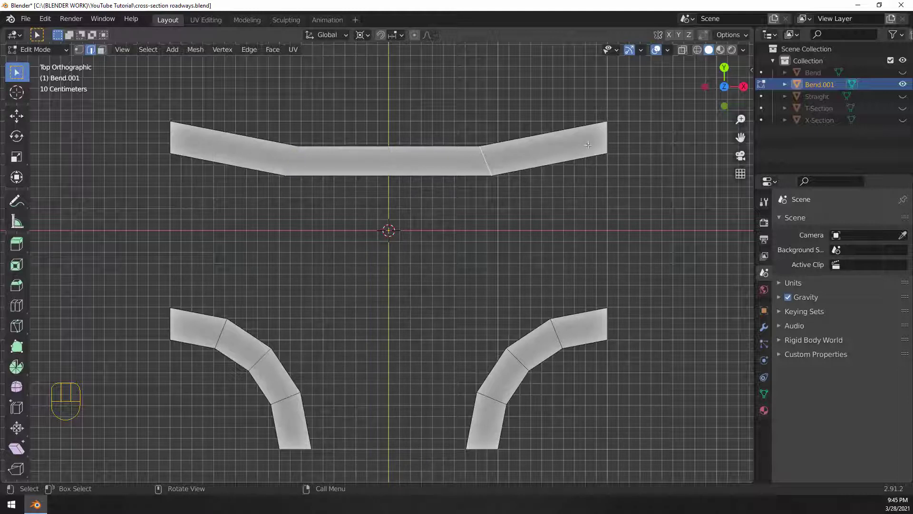
scroll(222, 227, "down", 3)
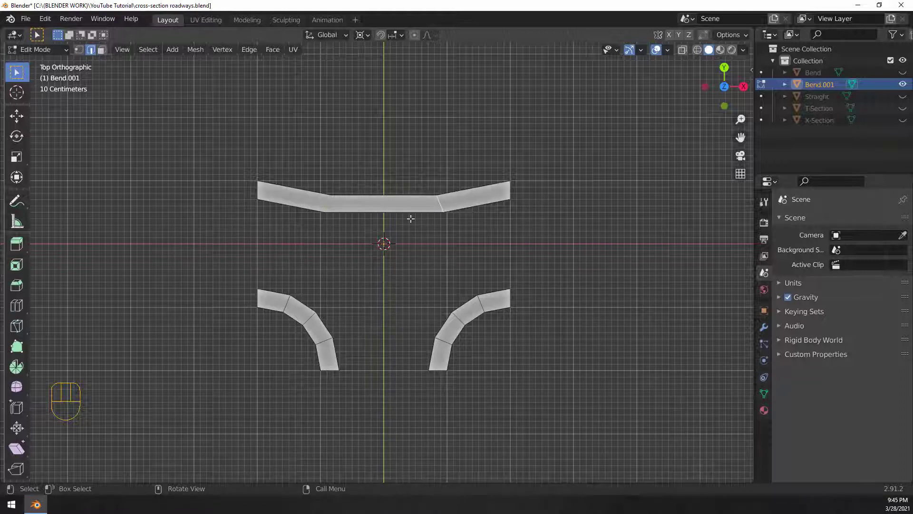
scroll(406, 211, "up", 1)
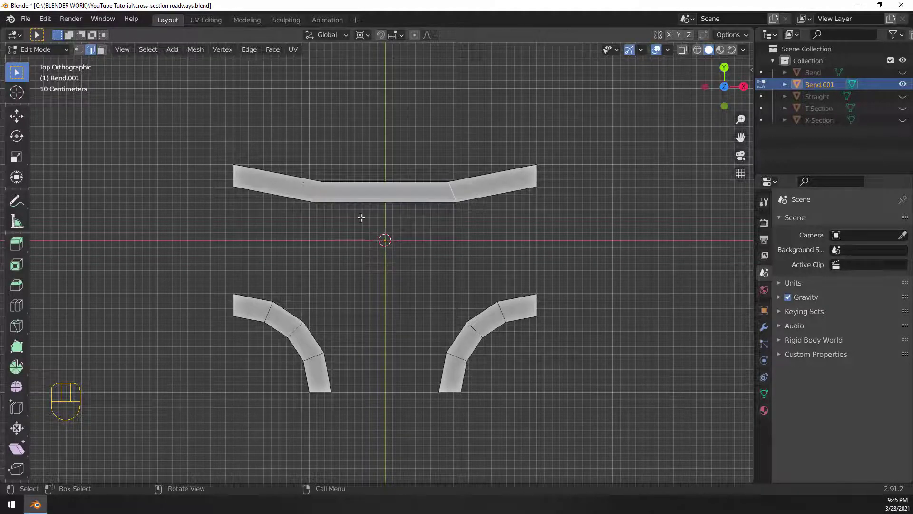
middle_click_drag(423, 182, 429, 184)
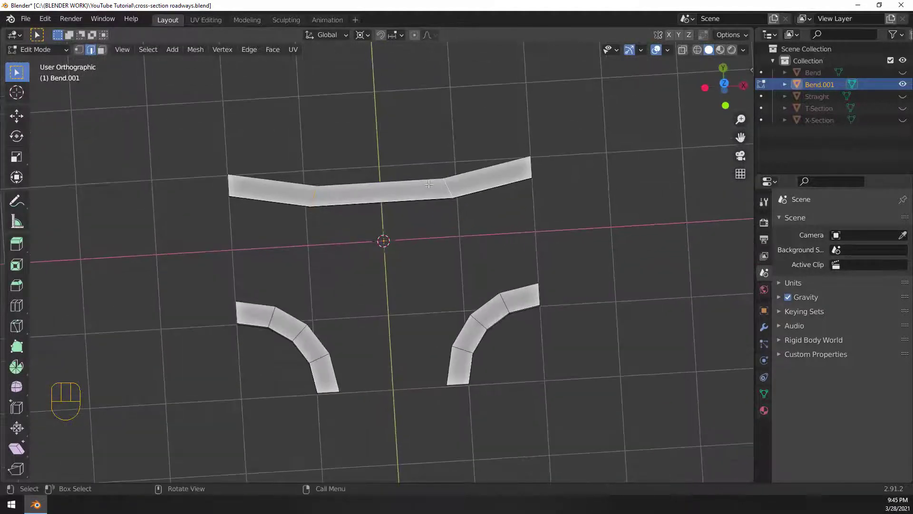
key("x")
left_click(404, 240)
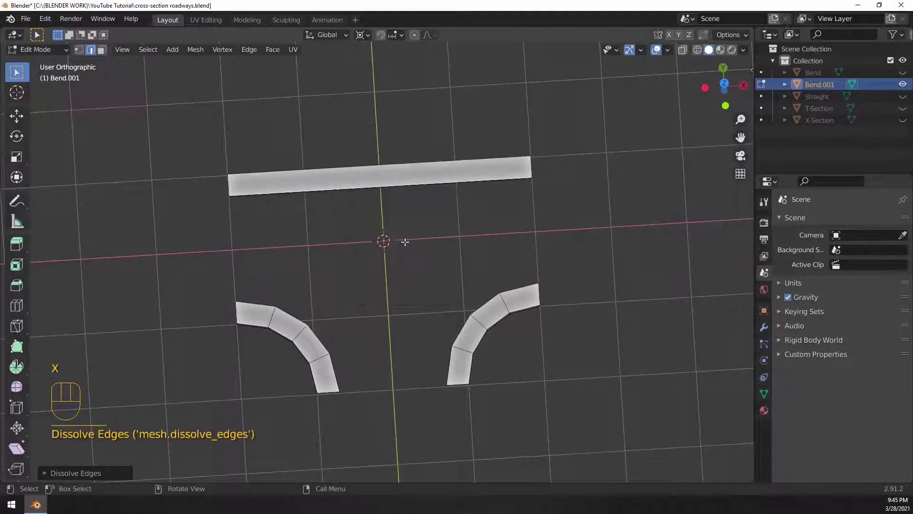
key("KP_7")
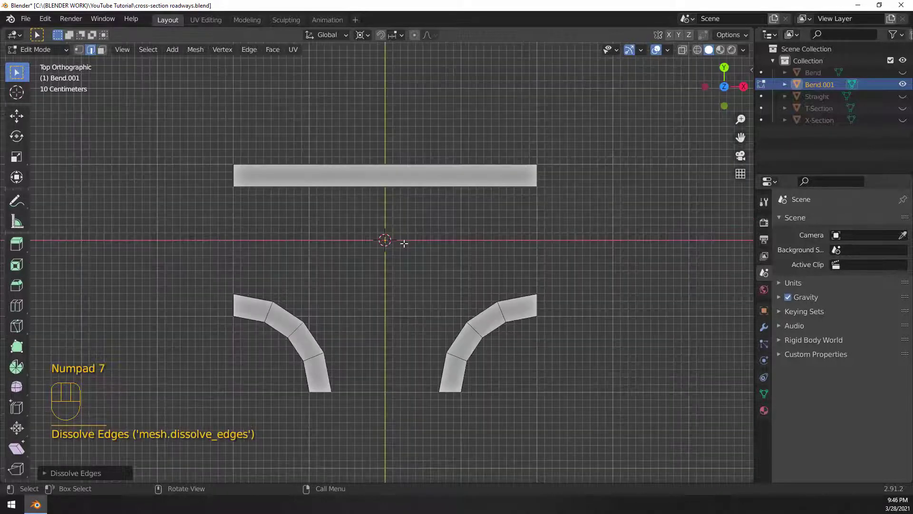
scroll(402, 227, "up", 1)
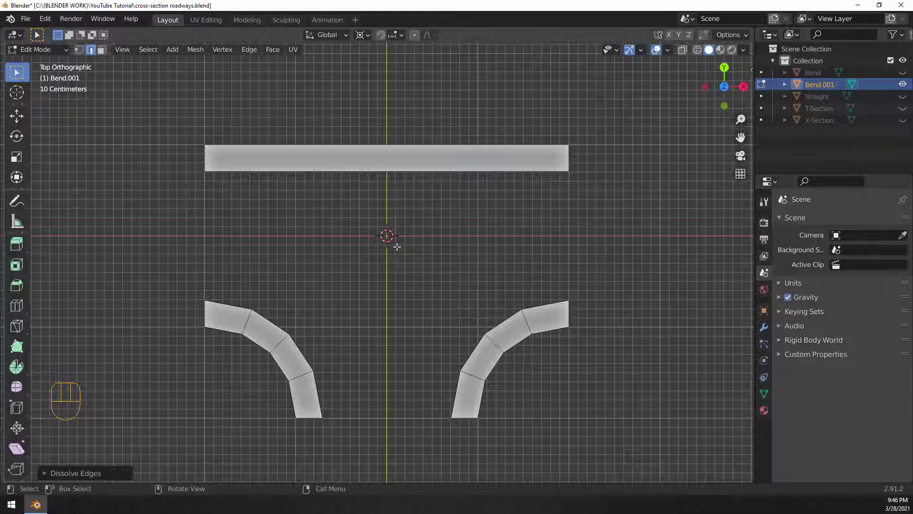
middle_click_drag(397, 246, 350, 209)
Fill a face between the straight strip and the first bend's lower edge path
left_click(385, 219, "shift")
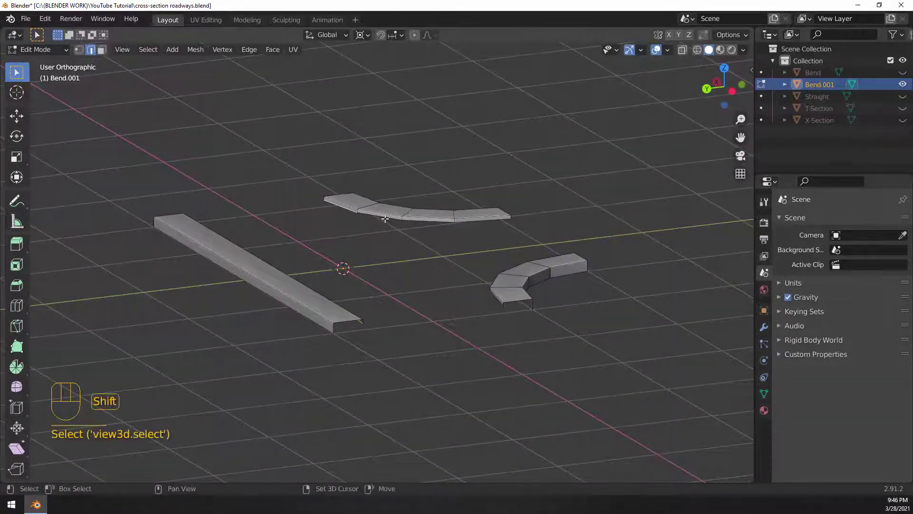
middle_click_drag(428, 224, 418, 159)
left_click(233, 163, "ctrl")
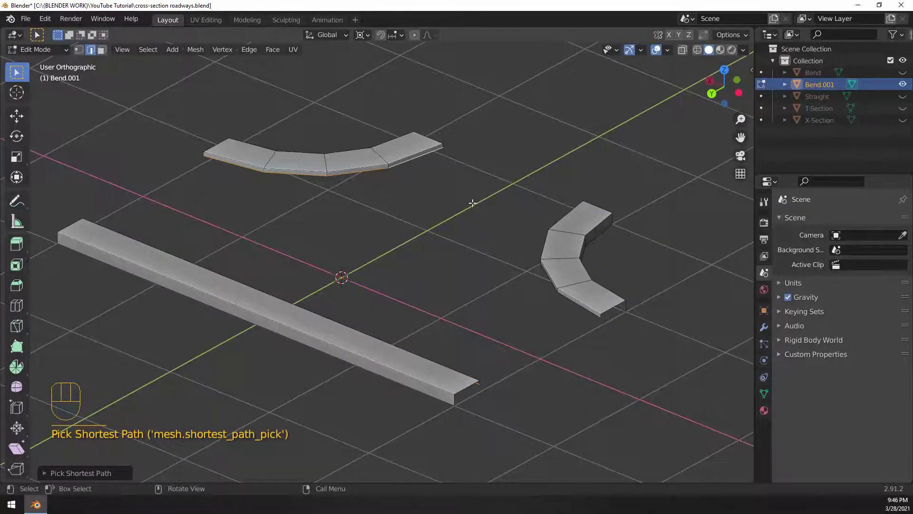
scroll(478, 187, "down", 2)
middle_click_drag(478, 188, 510, 217)
key("f")
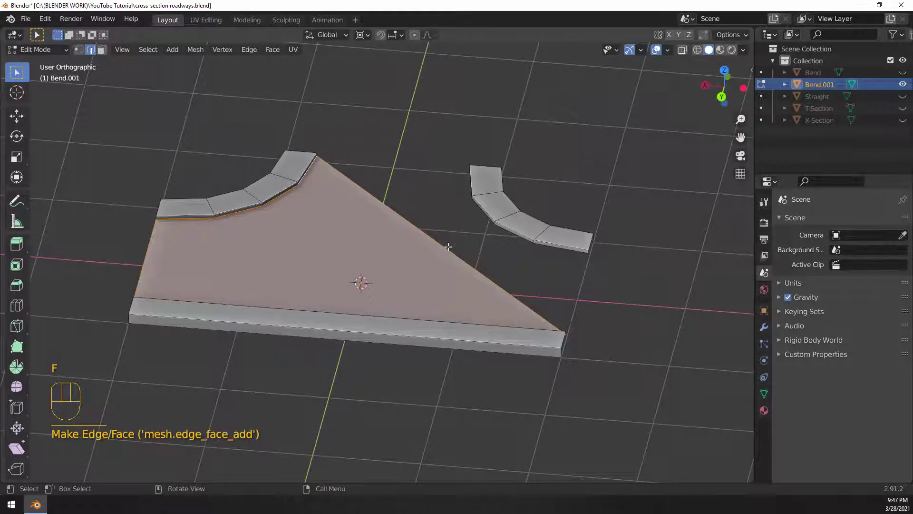
left_click(445, 247)
Fill the gap between the second bend's lower edge path and the floor
middle_click_drag(438, 233, 353, 207)
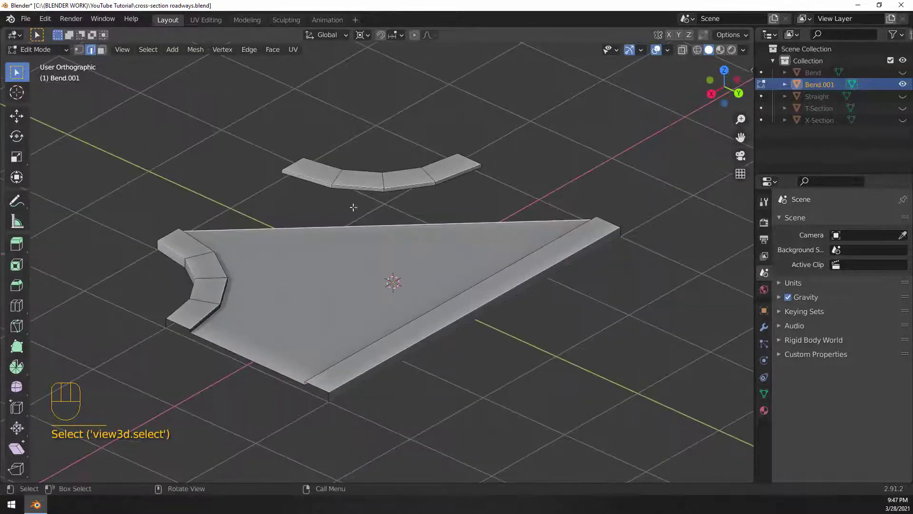
left_click(289, 185, "shift")
left_click(453, 180, "ctrl")
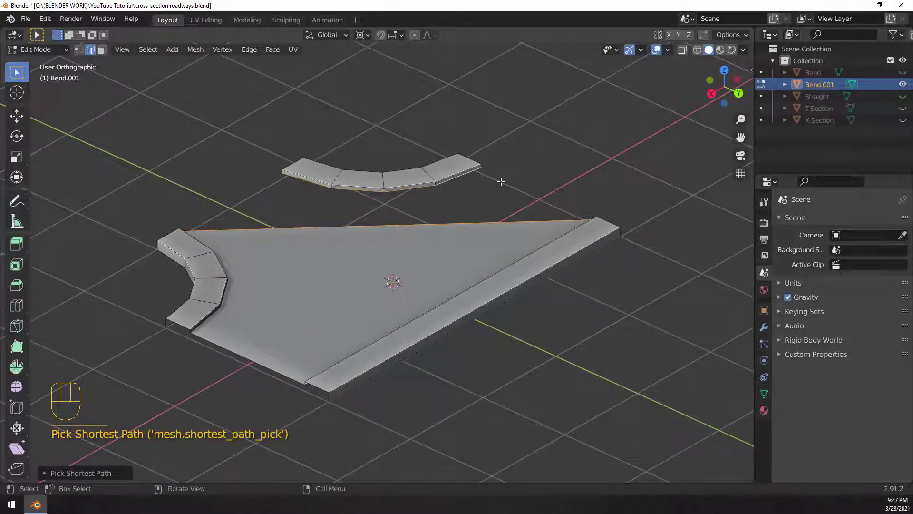
key("f")
middle_click_drag(501, 182, 472, 257)
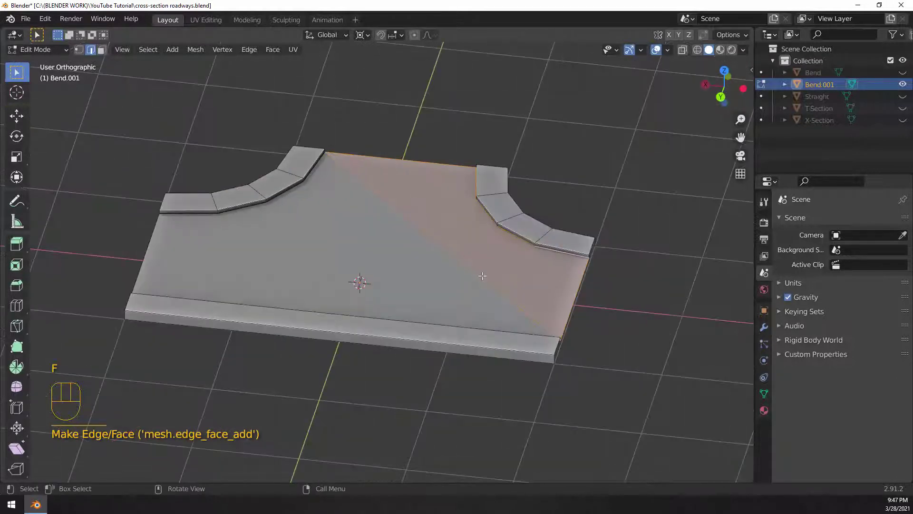
Dissolve the diagonal edge so the floor becomes one face, then view from top
left_click(401, 220)
key("x")
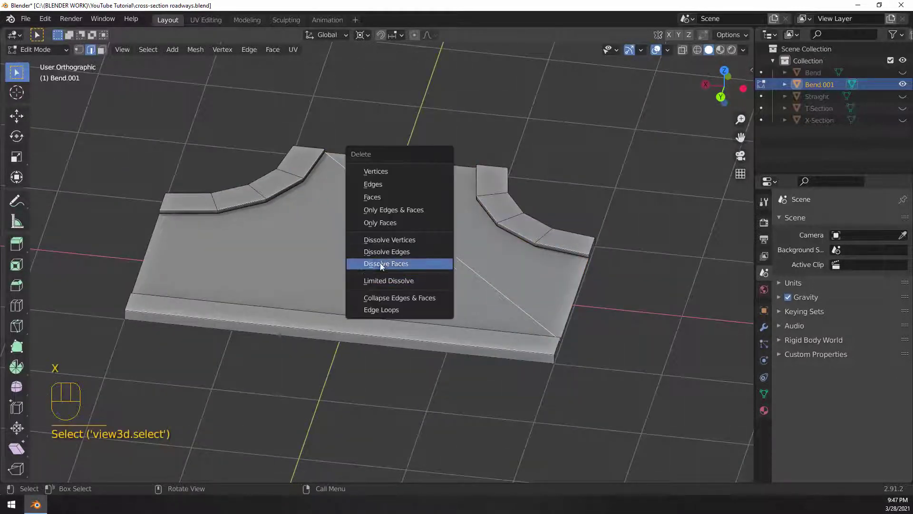
left_click(391, 252)
middle_click_drag(521, 252, 363, 253)
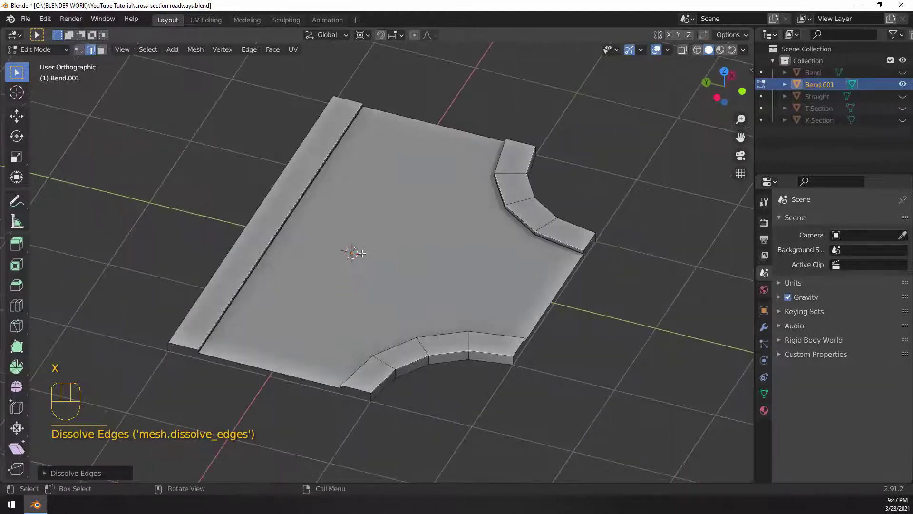
key("KP_7")
Connect two curb corner vertices with a new edge across the road piece
scroll(366, 253, "down", 3)
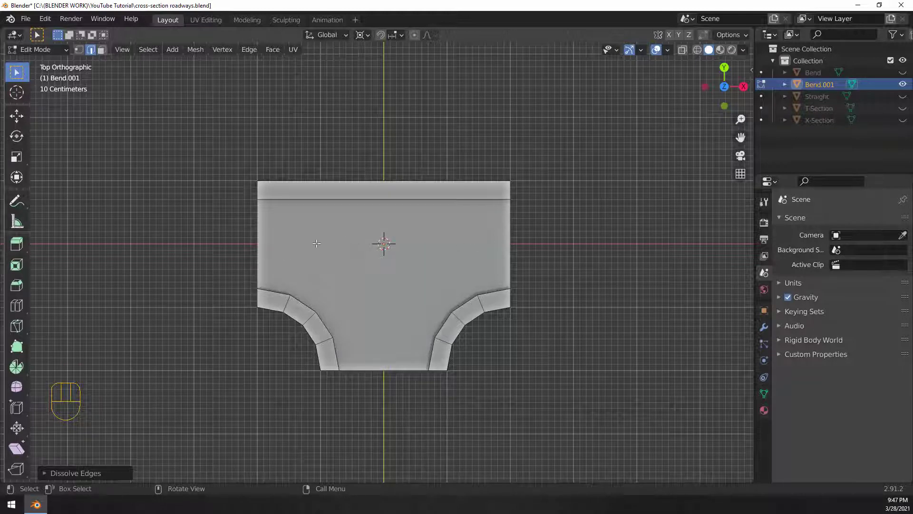
scroll(366, 270, "up", 1)
key("3")
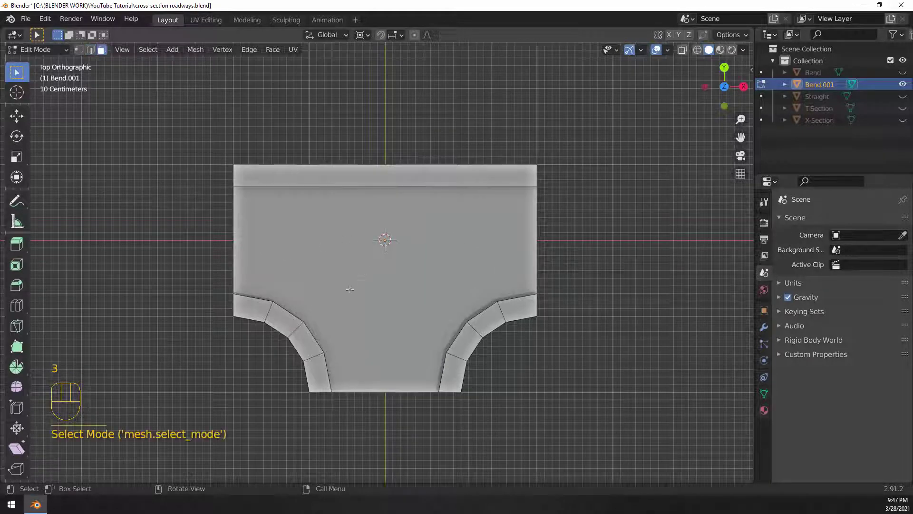
left_click(376, 313)
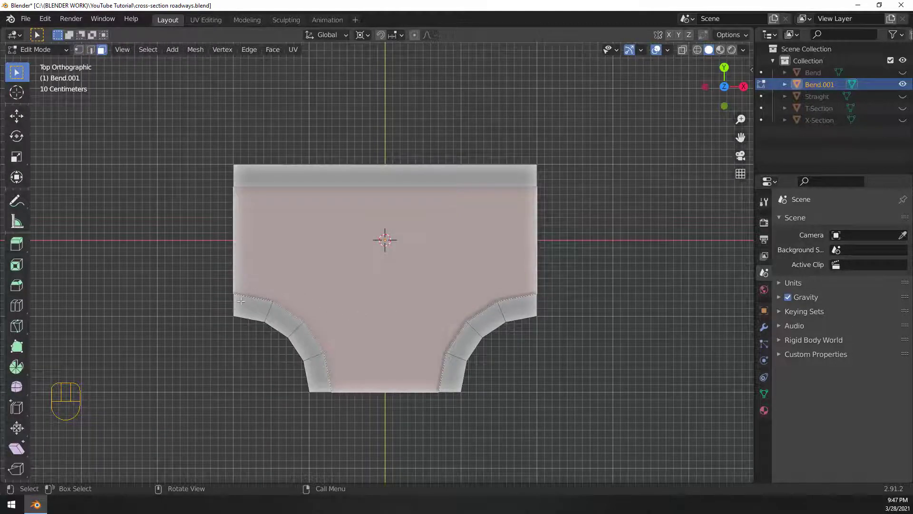
middle_click_drag(241, 303, 94, 151)
left_click(79, 49)
mouse_move(240, 170)
middle_mouse_down()
mouse_move(247, 171)
mouse_move(239, 170)
middle_mouse_up()
left_click(225, 165)
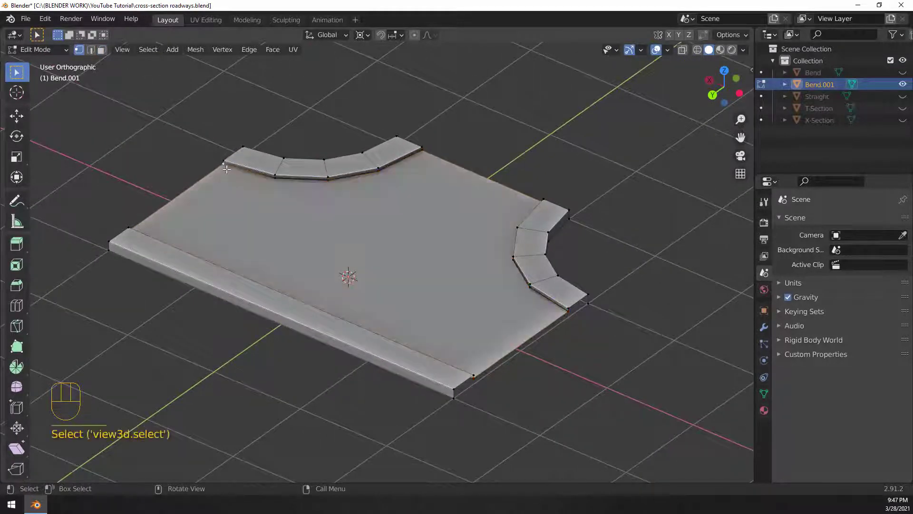
scroll(332, 214, "up", 5)
middle_click_drag(380, 214, 421, 191, "shift")
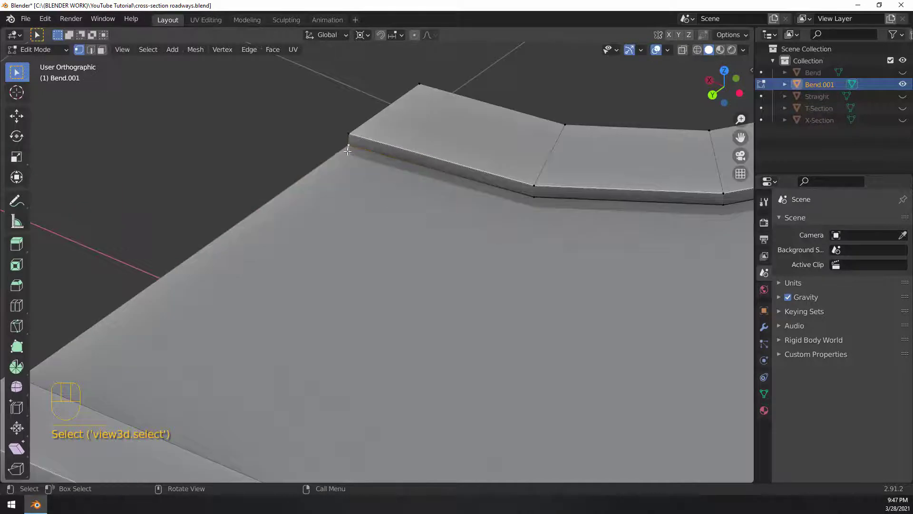
scroll(374, 158, "down", 6)
middle_click_drag(742, 448, 563, 358, "shift")
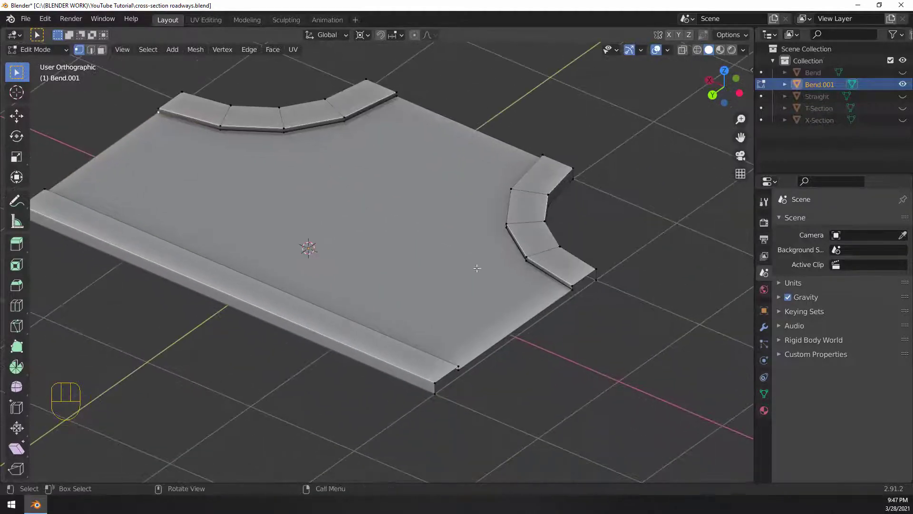
scroll(616, 343, "up", 4)
middle_click_drag(704, 328, 531, 281, "shift")
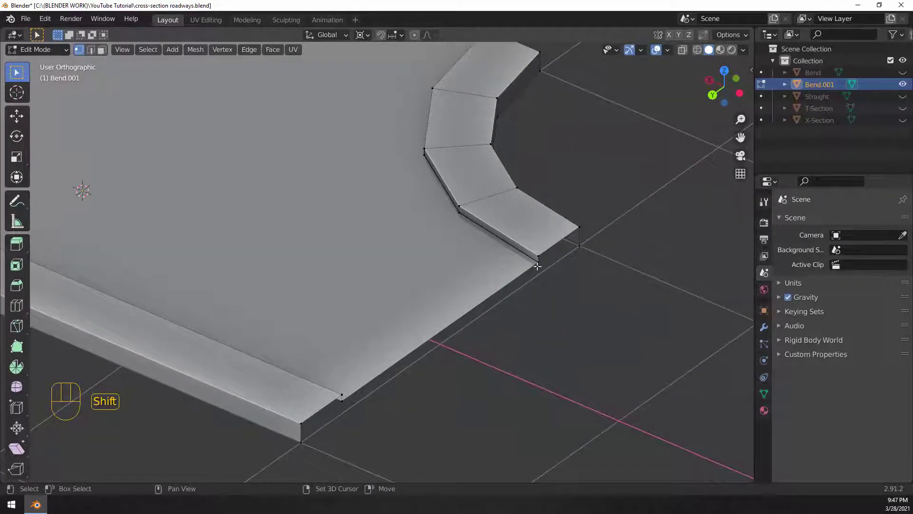
left_click(538, 266, "shift")
scroll(537, 265, "down", 5)
middle_click_drag(83, 139, 202, 182, "shift")
scroll(202, 182, "up", 1)
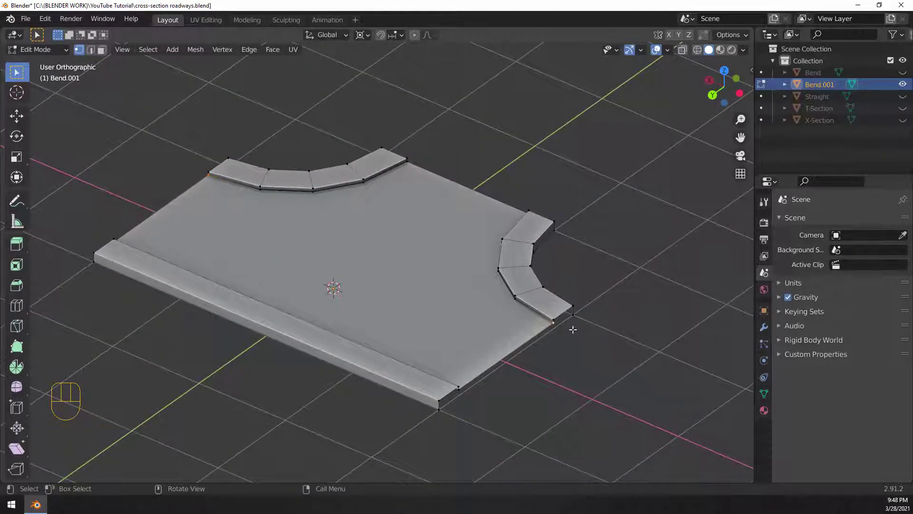
key("j")
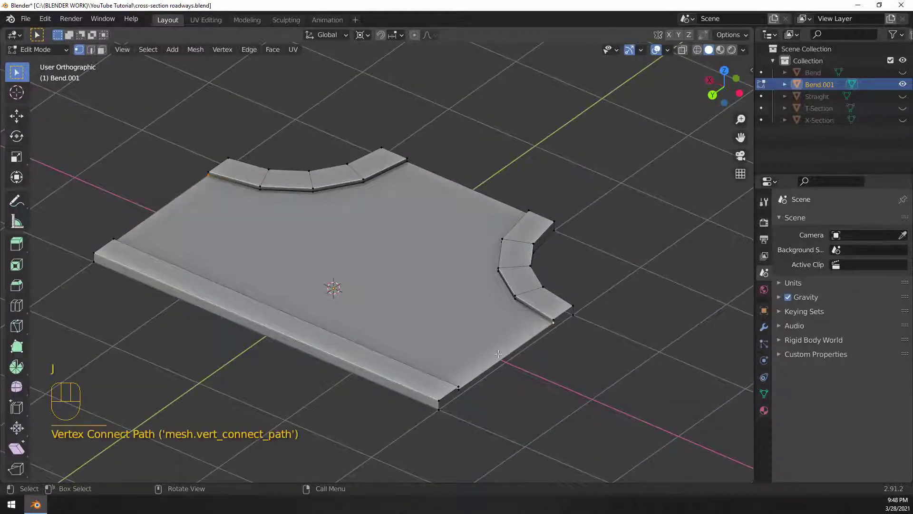
Loop-cut the long middle road face through its centre and view it from top
scroll(526, 340, "up", 2)
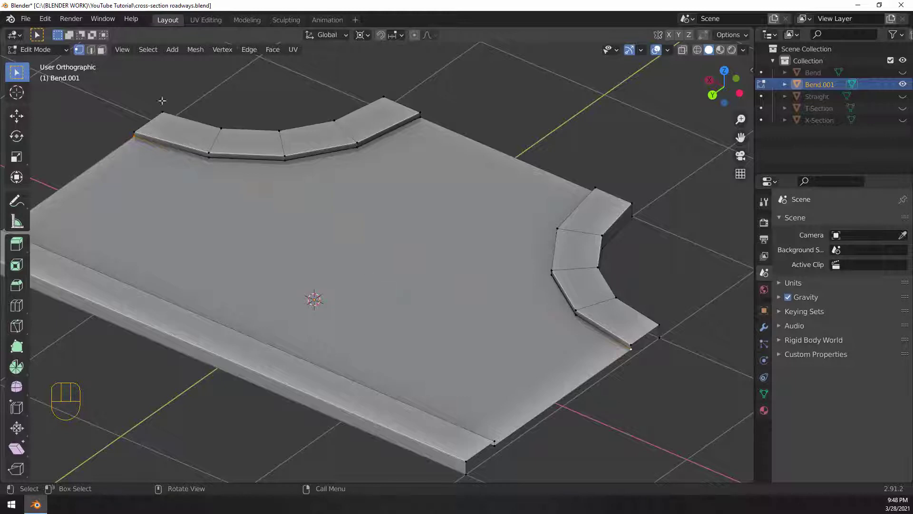
left_click(101, 49)
left_click(259, 226)
scroll(438, 324, "down", 2)
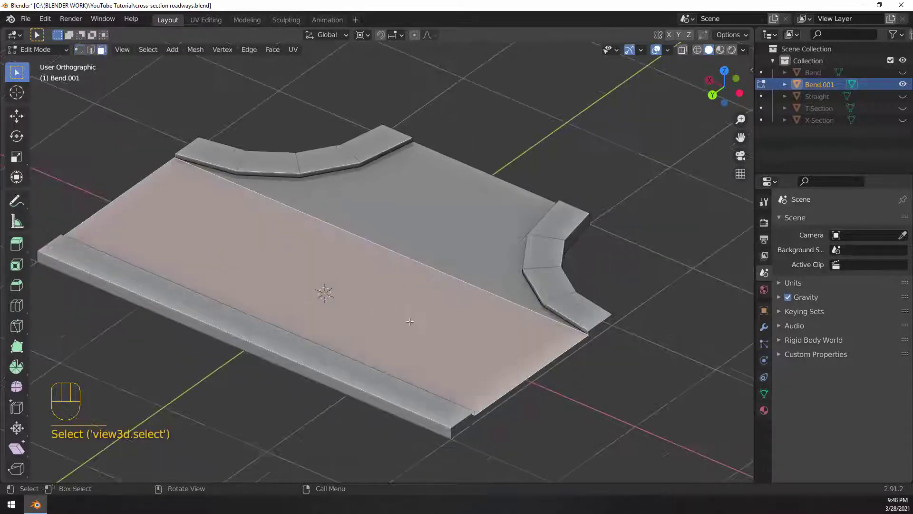
middle_click_drag(487, 322, 478, 320)
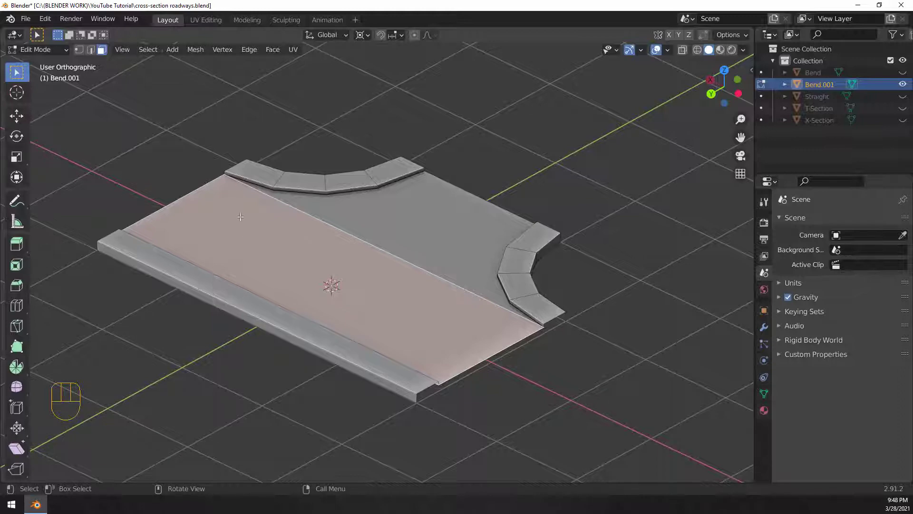
middle_click_drag(240, 230, 293, 303)
key("ctrl+r")
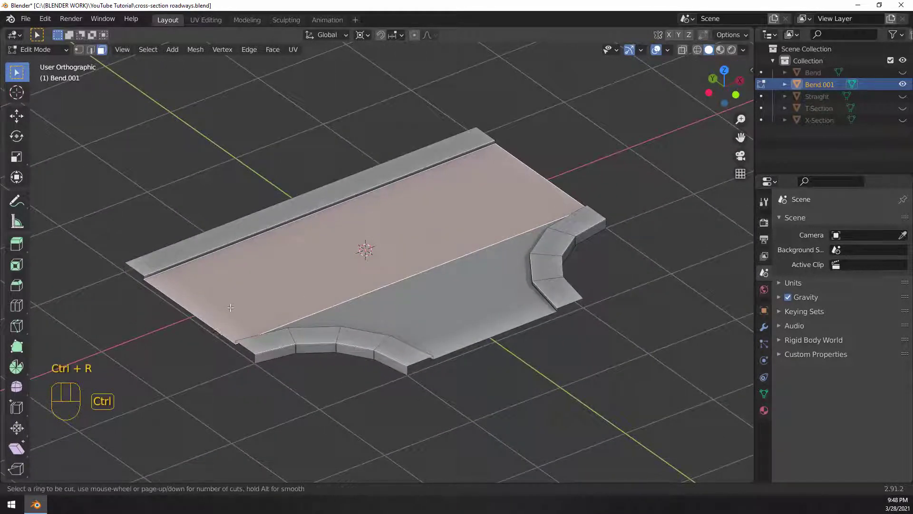
left_click(197, 306)
key("KP_7")
scroll(495, 198, "down", 2)
key("1")
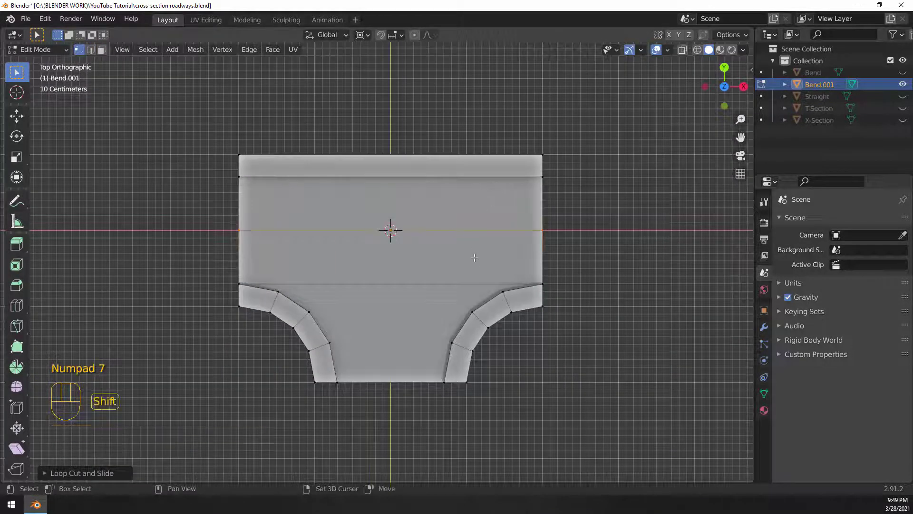
scroll(475, 258, "up", 1)
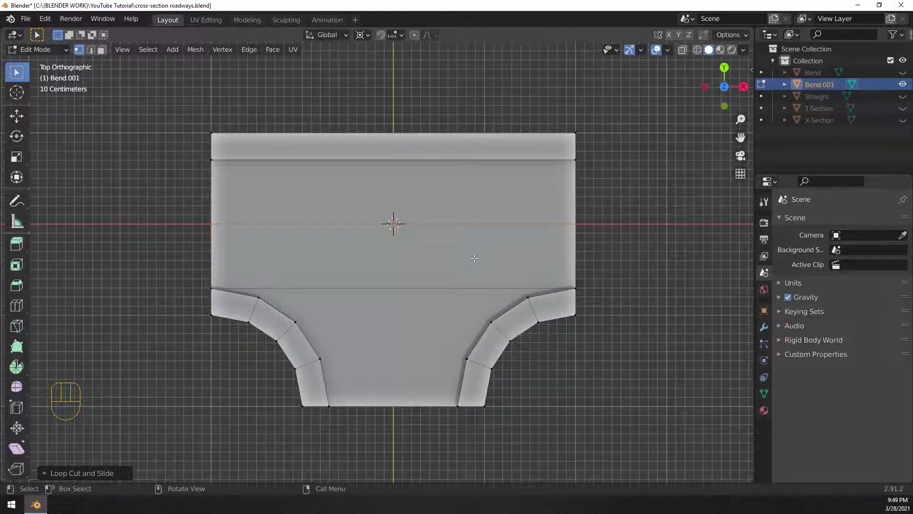
Back in Object Mode, duplicate the T-shaped piece in place
key("Tab")
scroll(475, 260, "down", 3)
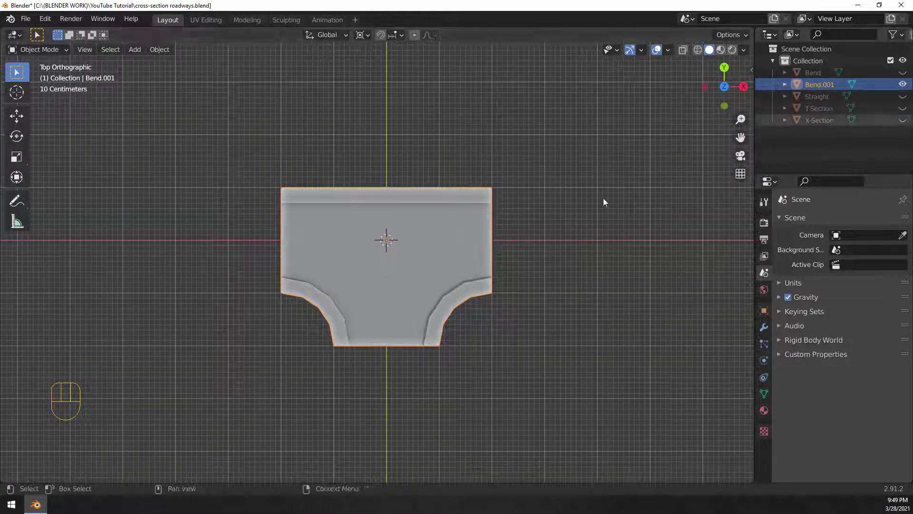
key("shift")
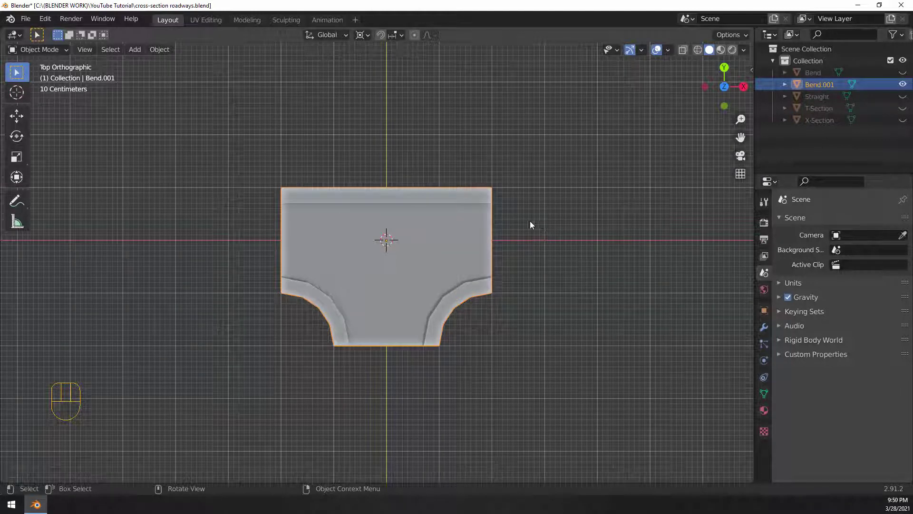
key("shift")
key("shift+d")
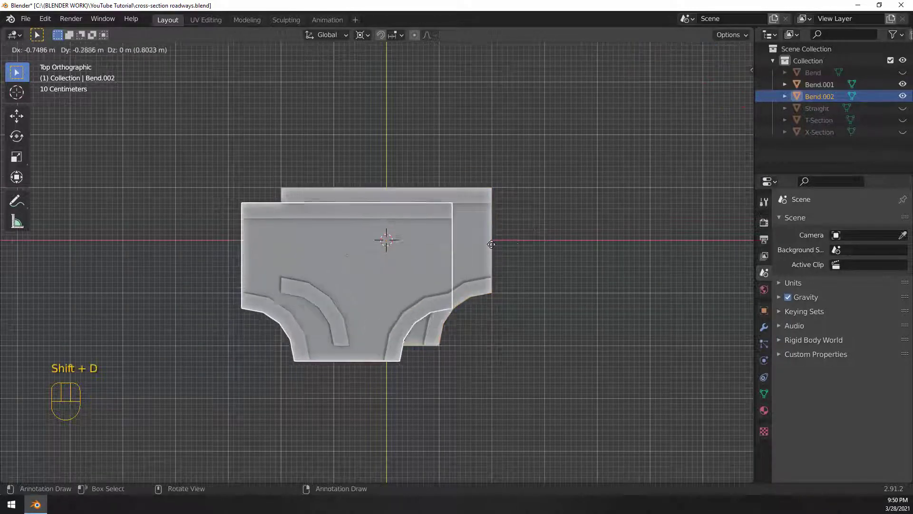
right_click(490, 205)
Rename the original piece to T and the duplicate to X in the Outliner
double_click(816, 86)
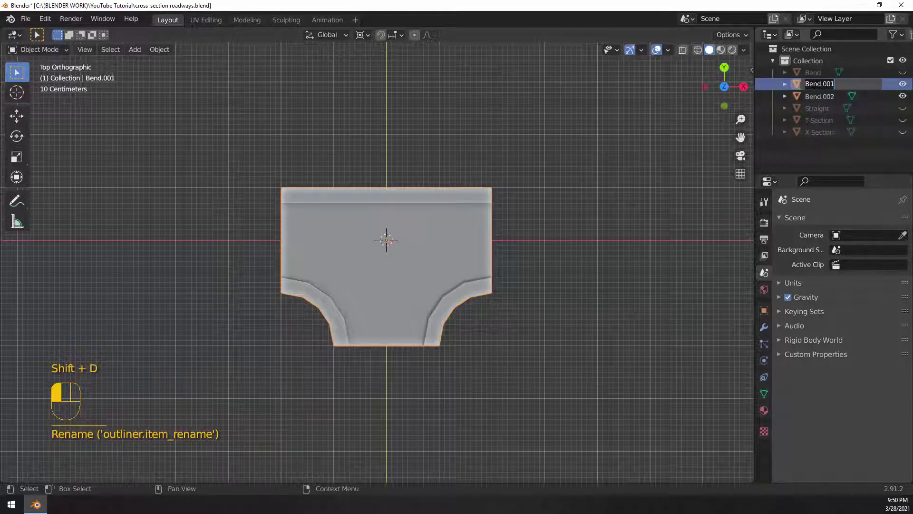
key("shift")
type("T-")
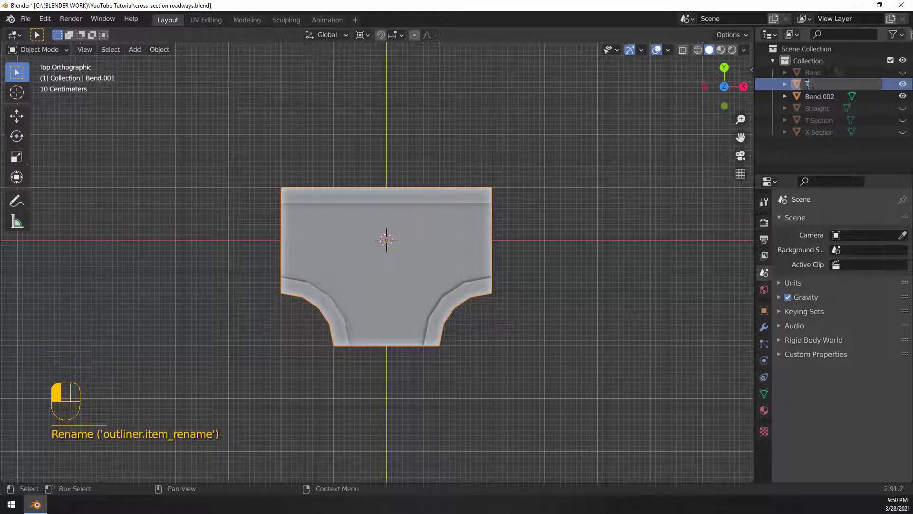
key("Return")
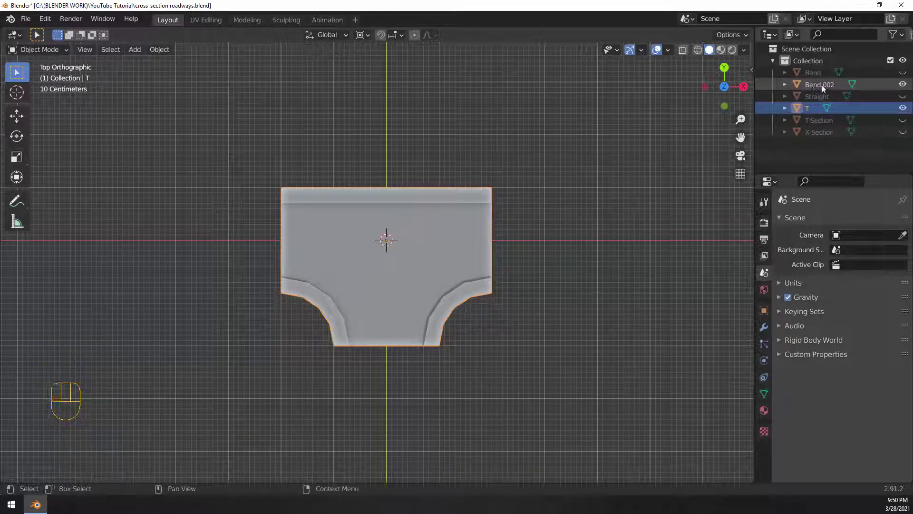
key("ctrl+z")
double_click(816, 85)
type("X")
key("Return")
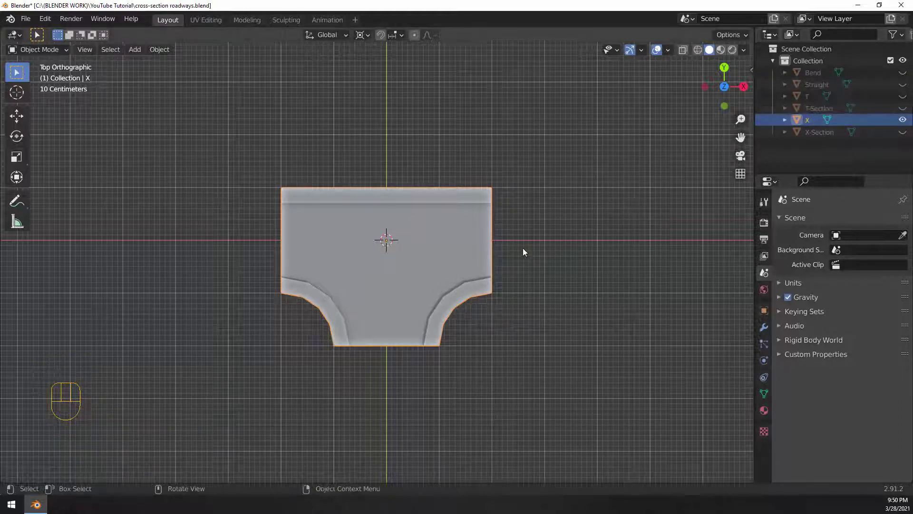
Rip the X piece's mesh apart along its horizontal middle edge loop
key("Tab")
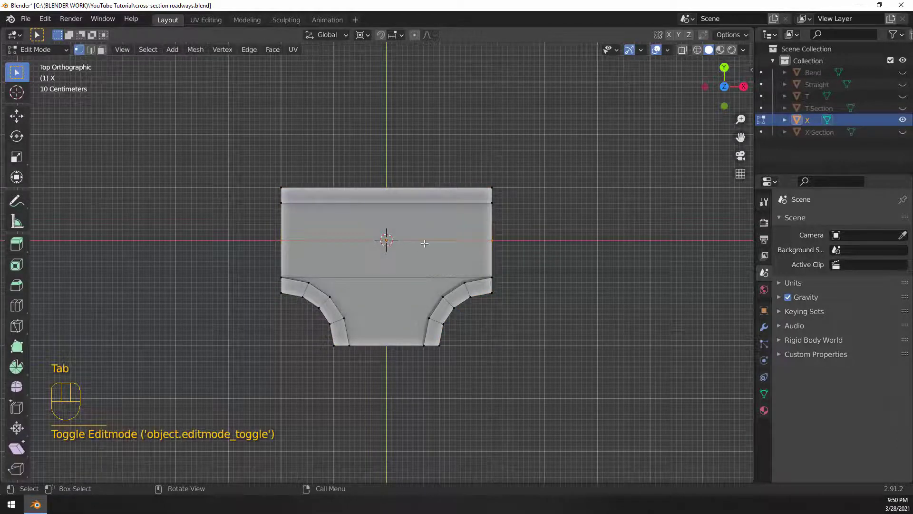
scroll(425, 243, "up", 2)
key("2")
left_click(496, 232, "alt")
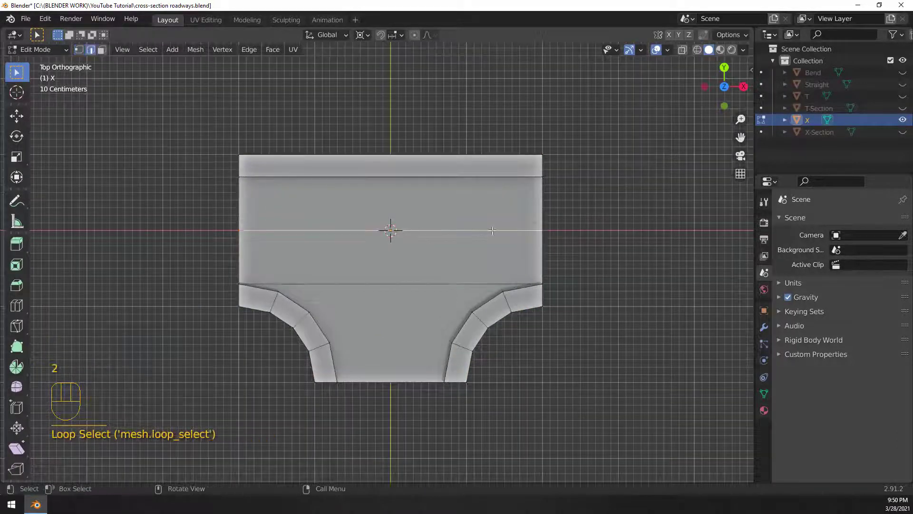
key("v")
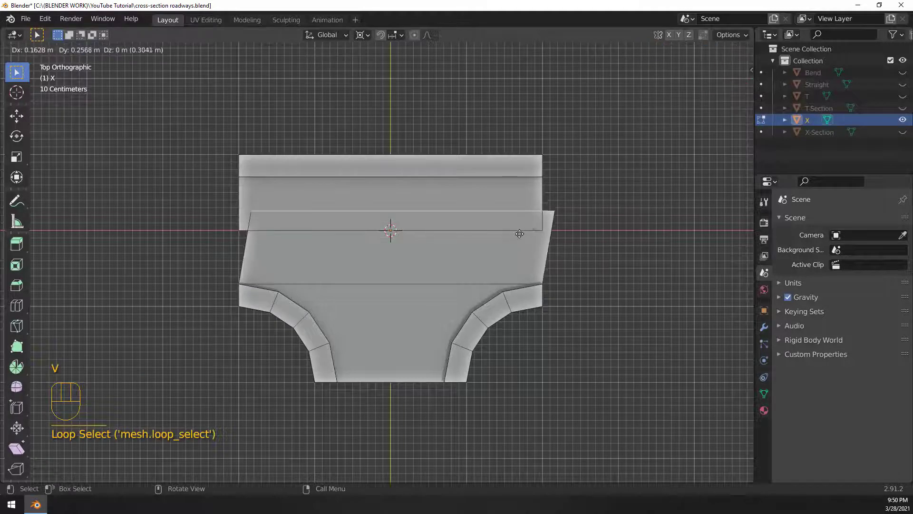
right_click(534, 247)
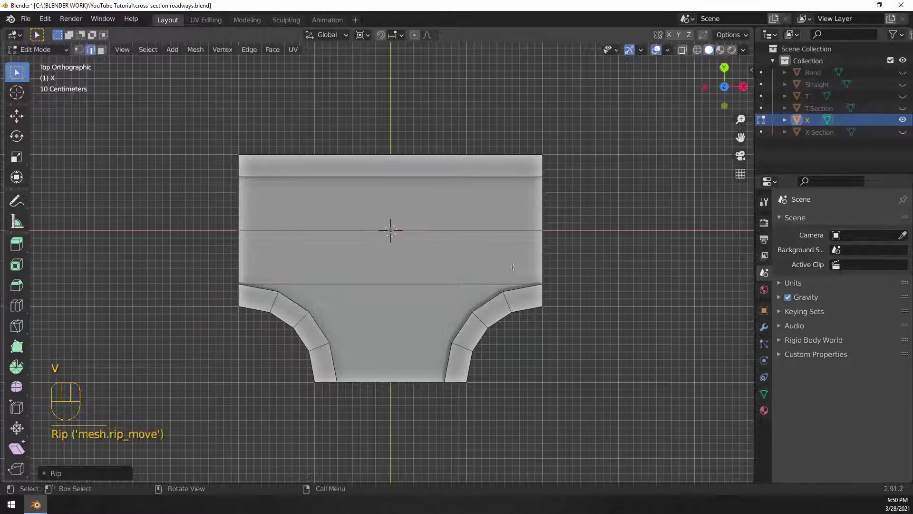
Delete all connected faces of the upper straight half
left_click(504, 166)
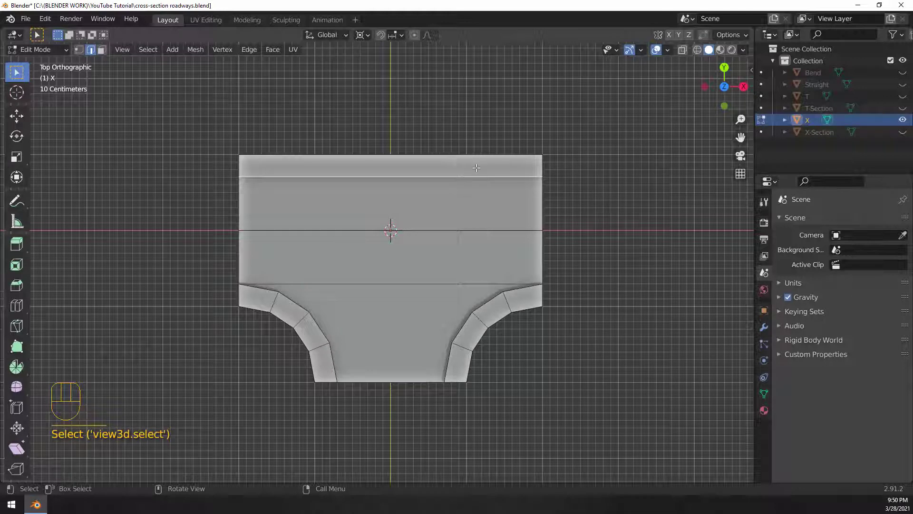
key("l")
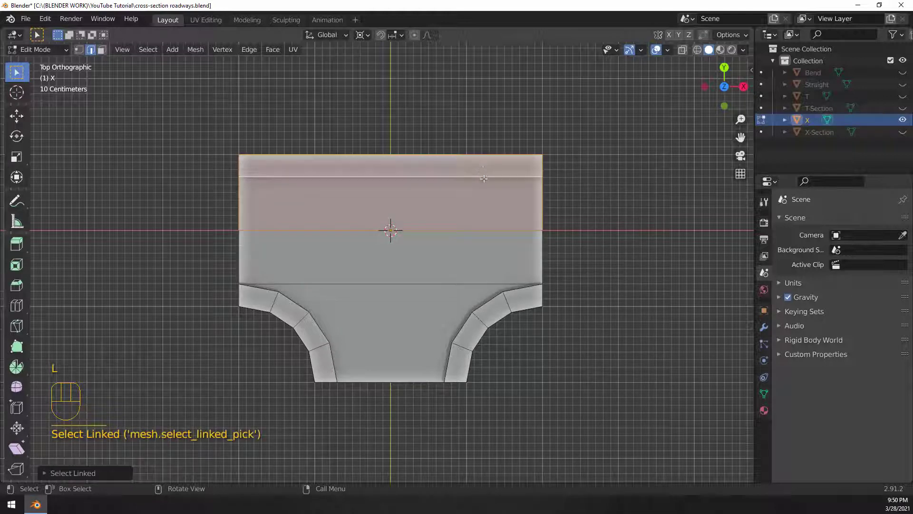
key("x")
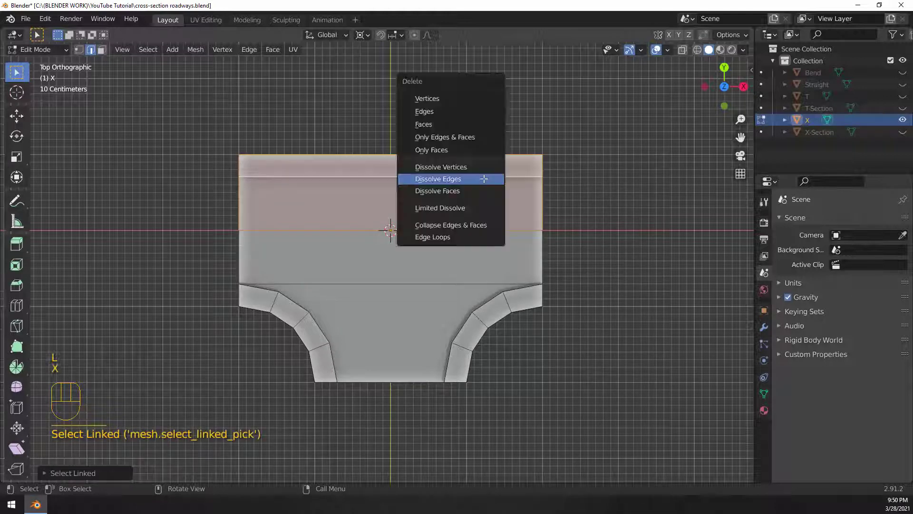
left_click(443, 127)
scroll(419, 261, "down", 1)
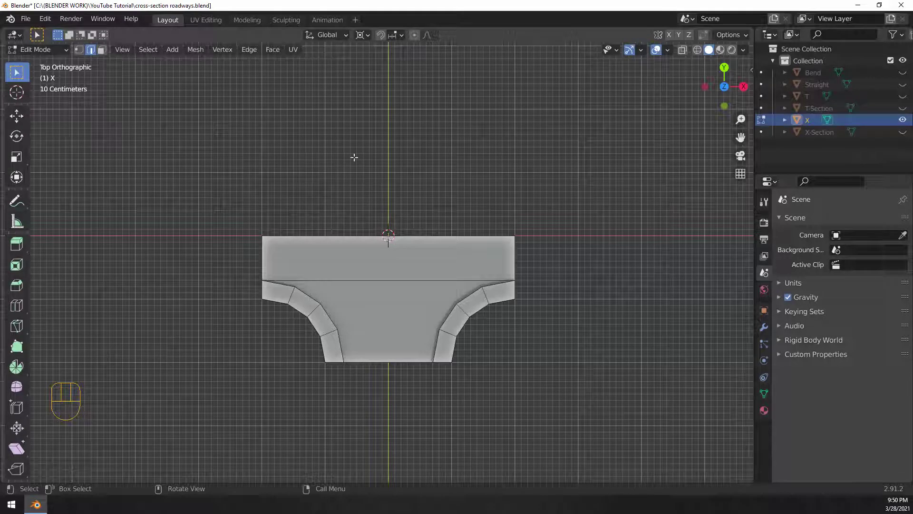
left_click(362, 35)
left_click(381, 62)
Duplicate the remaining half in place, undoing a trial 180° rotation
key("a")
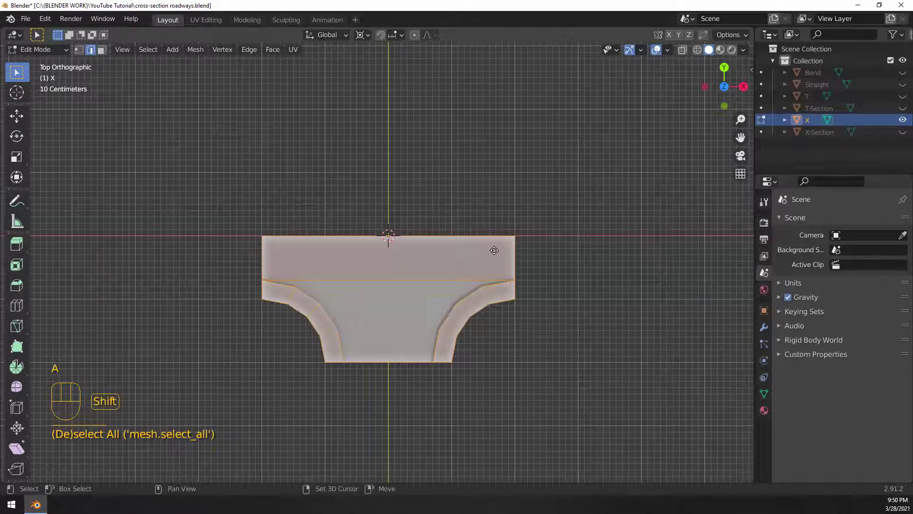
key("shift+d")
right_click(539, 274)
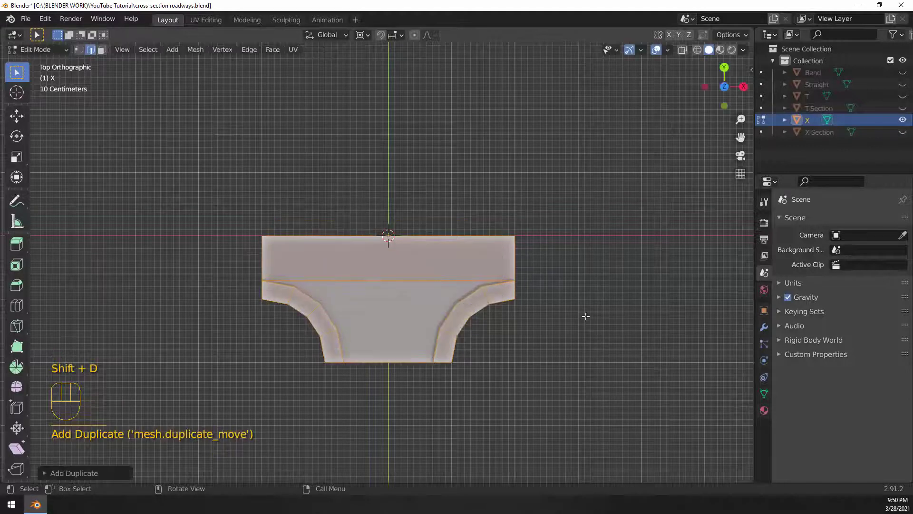
type("r180")
key("Return")
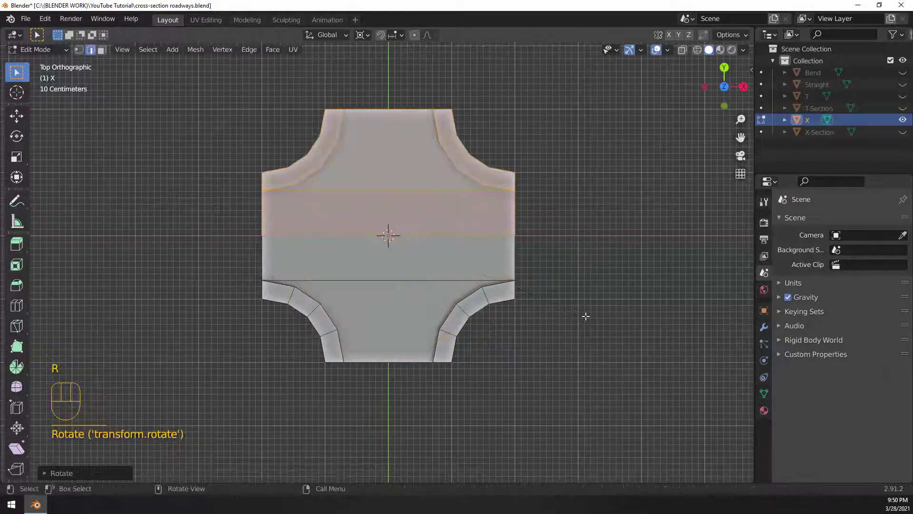
key("ctrl+z")
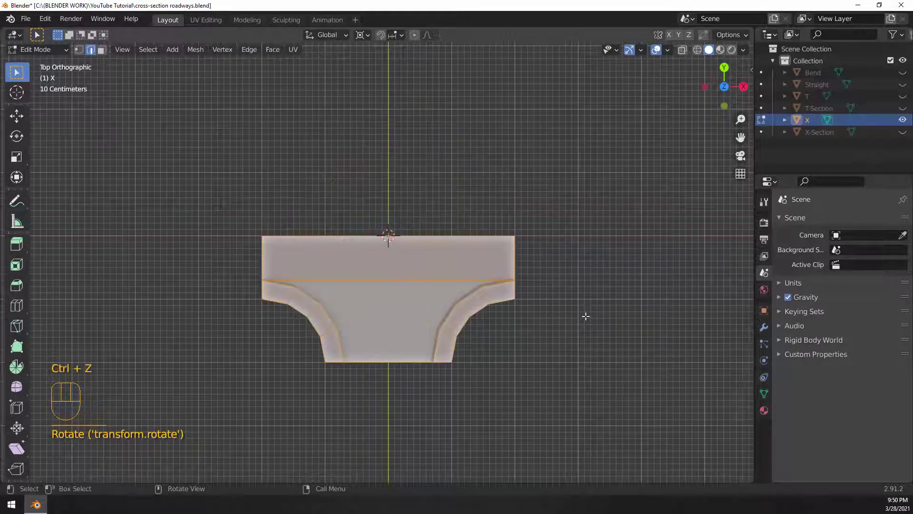
Mirror the copy with Y scale -1 and recalculate the normals
key("s")
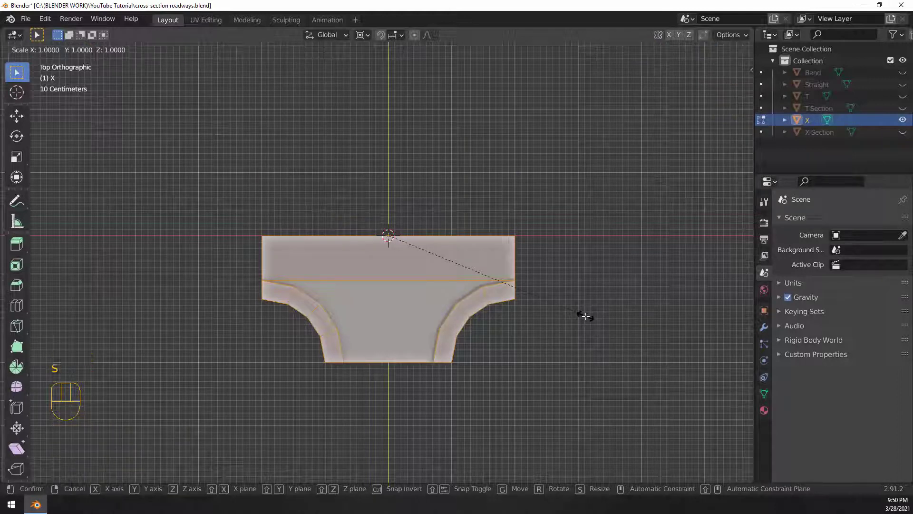
key("y")
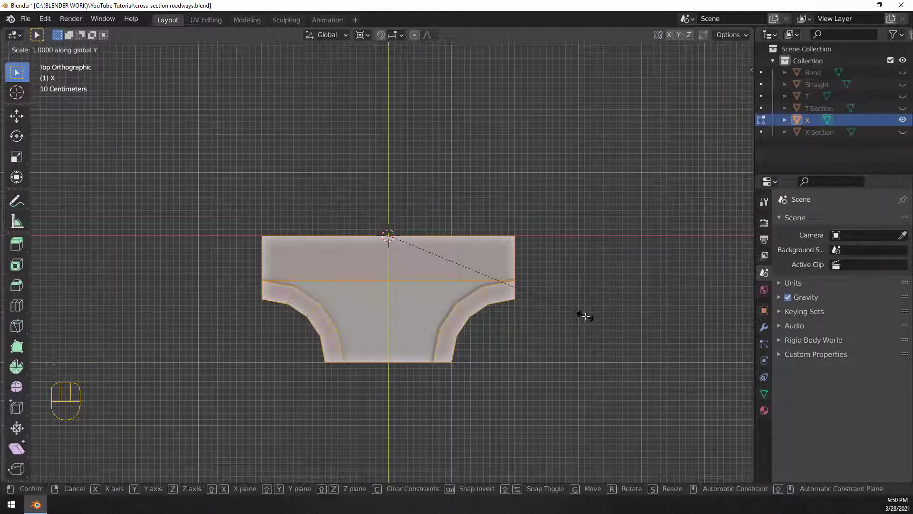
type("-1")
key("Return")
key("shift+n")
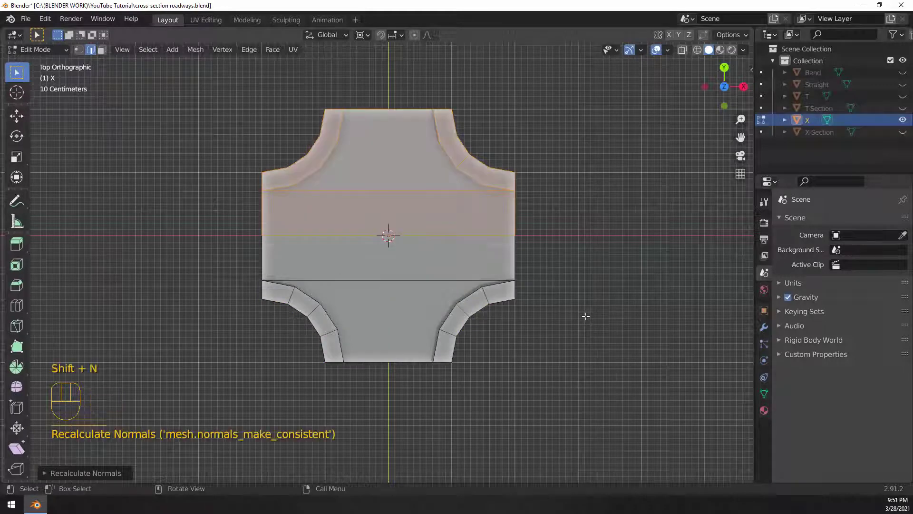
middle_click_drag(563, 302, 524, 270)
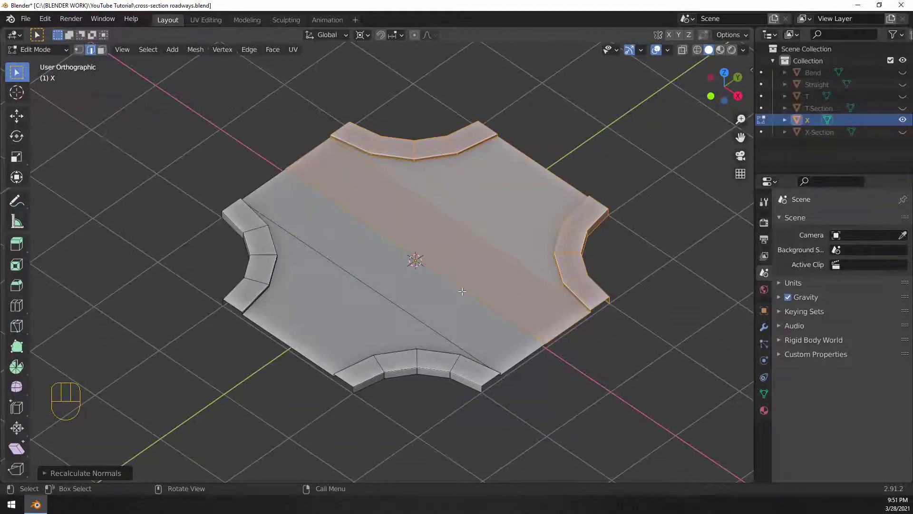
Merge all overlapping vertices of the crossing by distance
key("a")
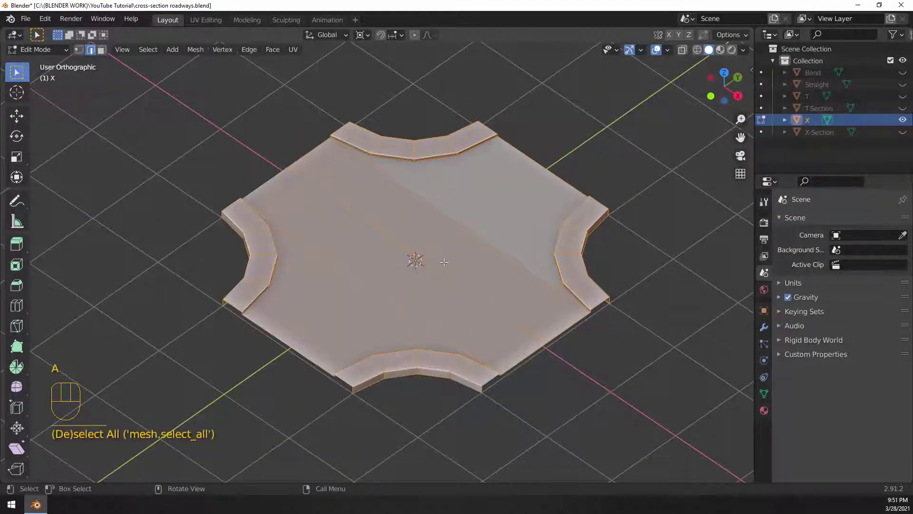
left_click(78, 49)
right_click(374, 169)
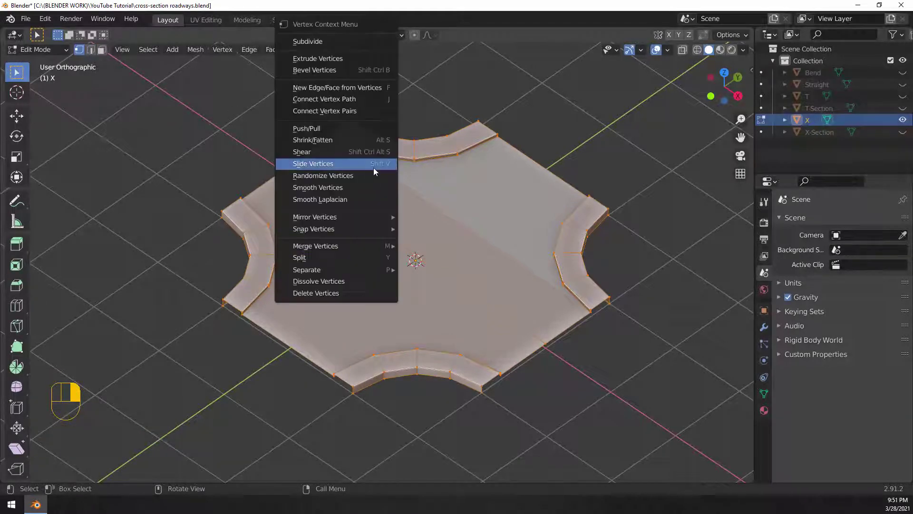
mouse_move(358, 247)
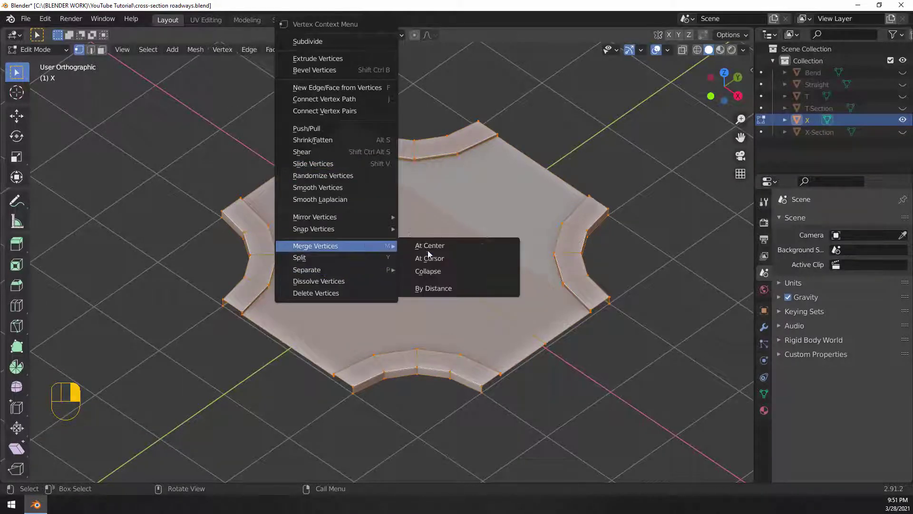
left_click(452, 290)
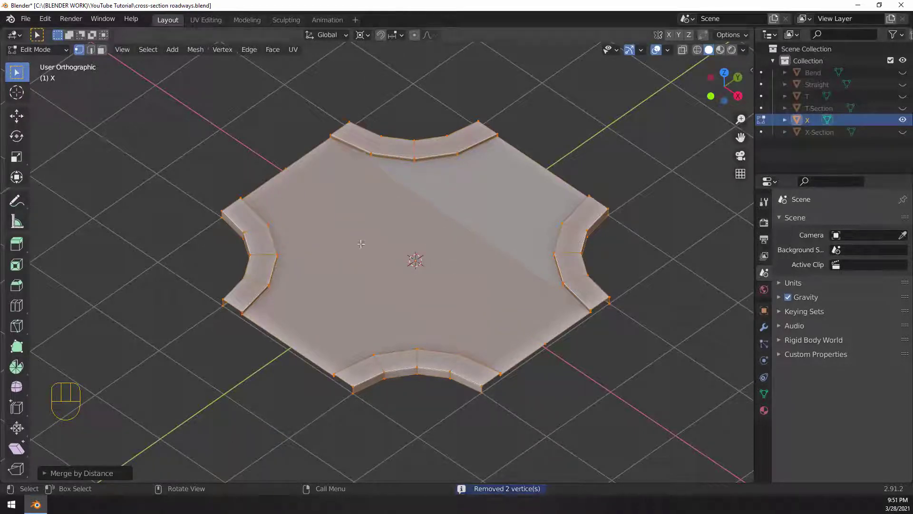
Dissolve both diagonal road edges, check from top, and return to Object Mode
key("2")
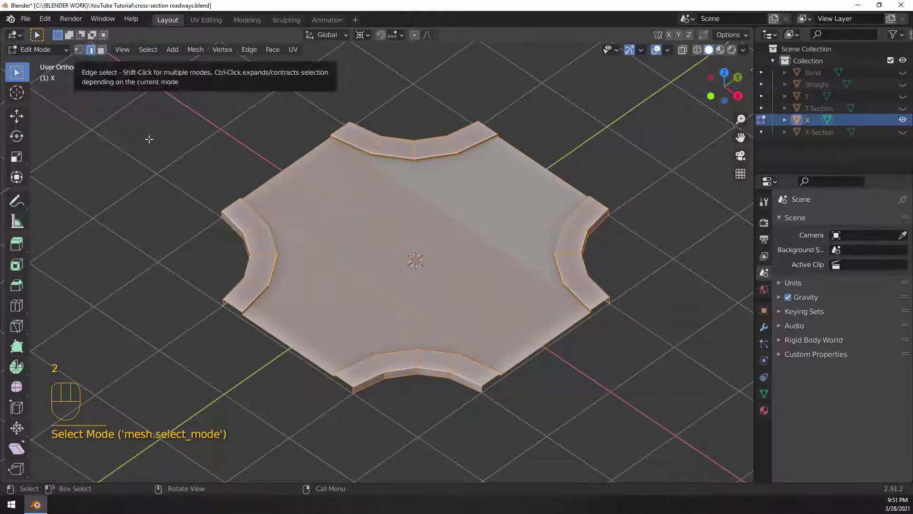
left_click(325, 216)
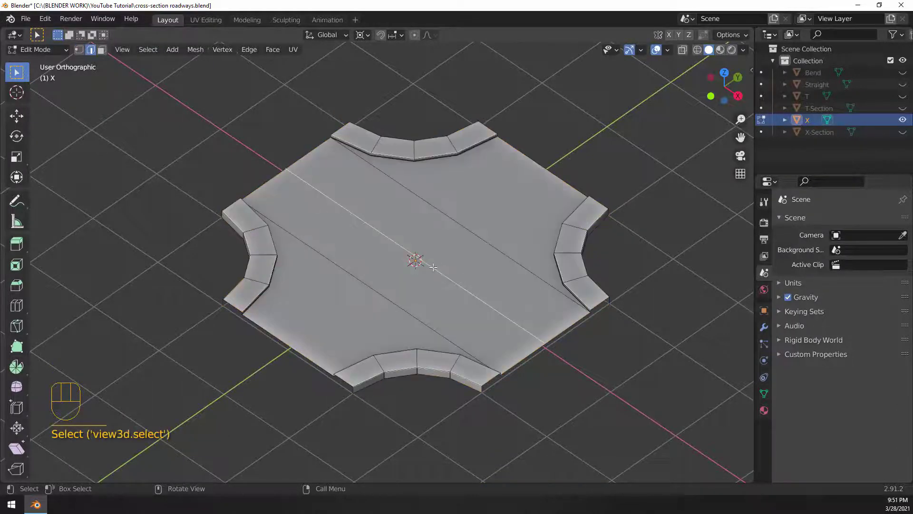
middle_click_drag(432, 268, 415, 266)
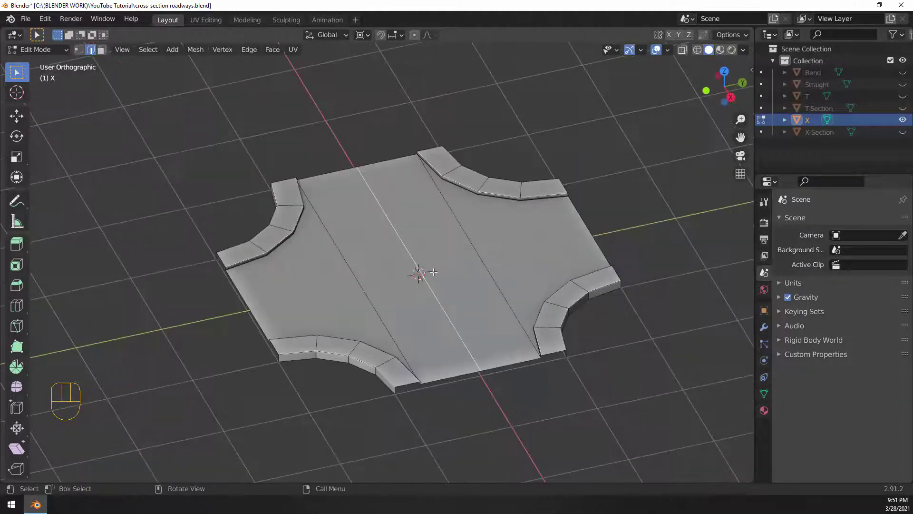
left_click(362, 272, "shift")
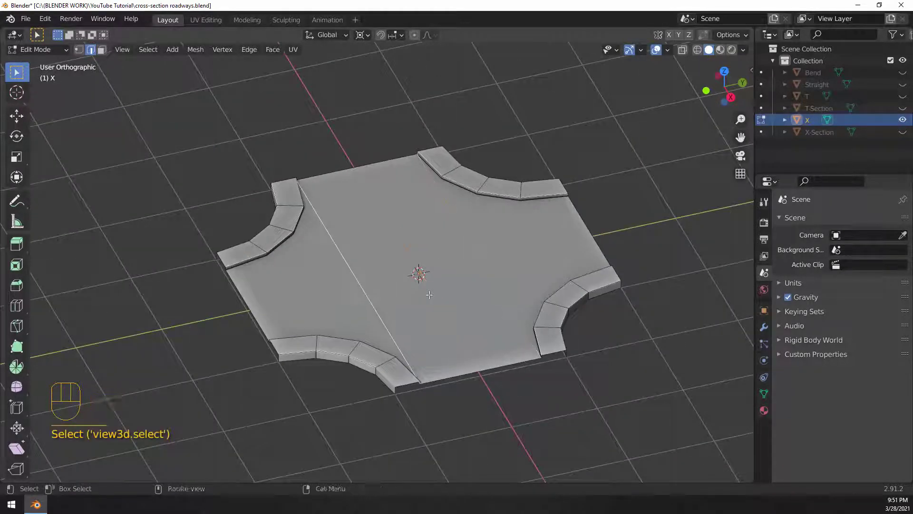
key("x")
left_click(414, 350)
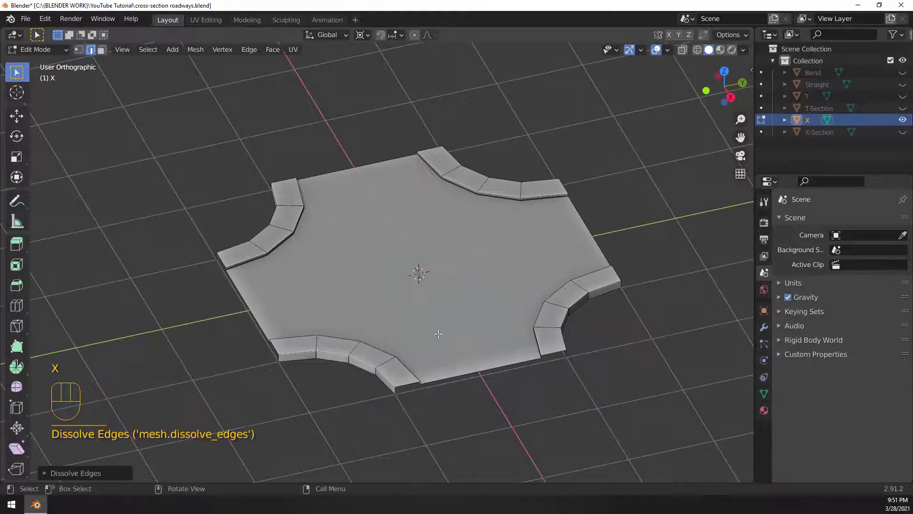
middle_click_drag(438, 332, 552, 320)
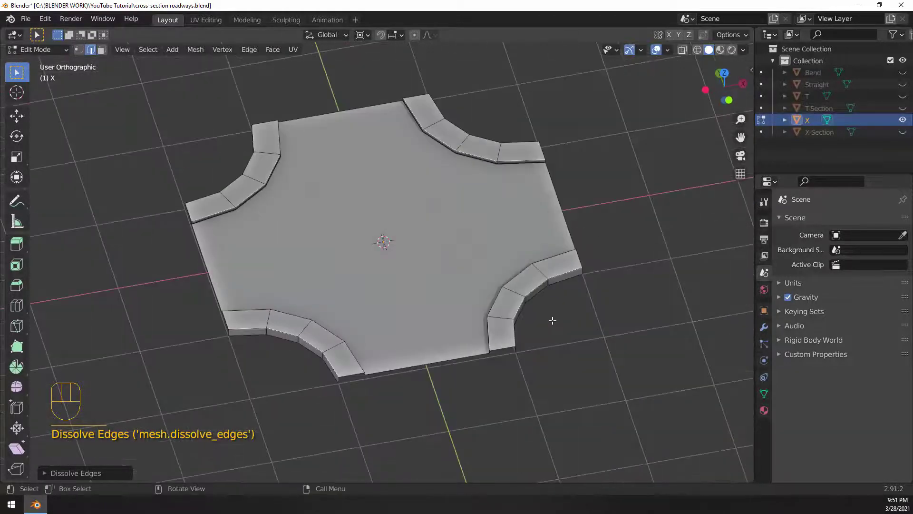
key("KP_7")
scroll(558, 319, "down", 2)
scroll(486, 320, "up", 2, "shift")
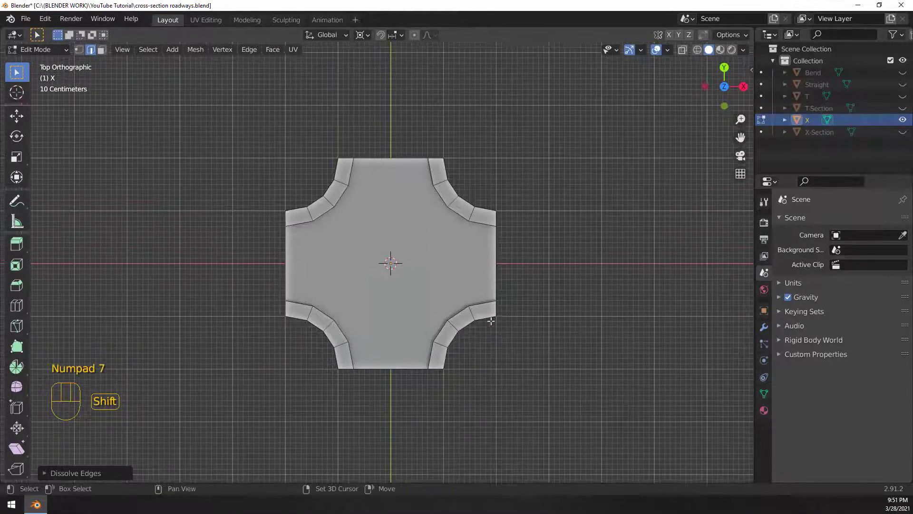
scroll(486, 320, "up", 1)
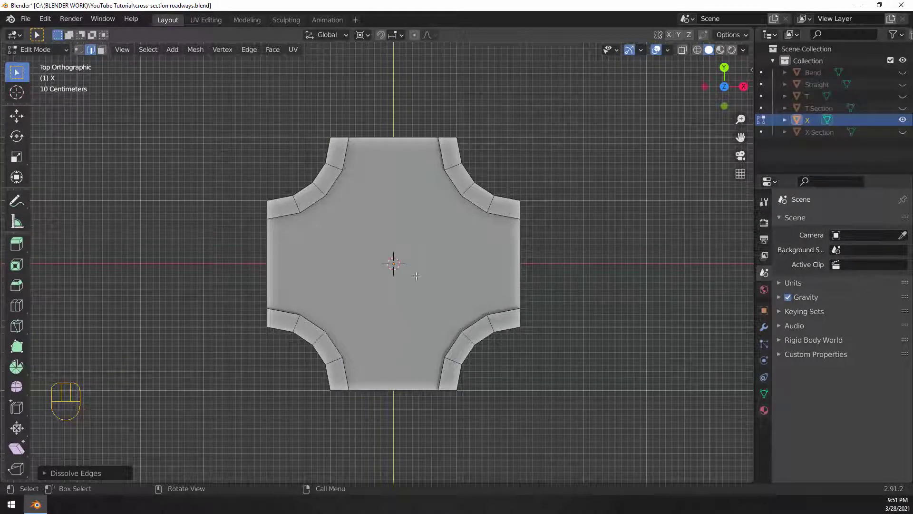
key("Tab")
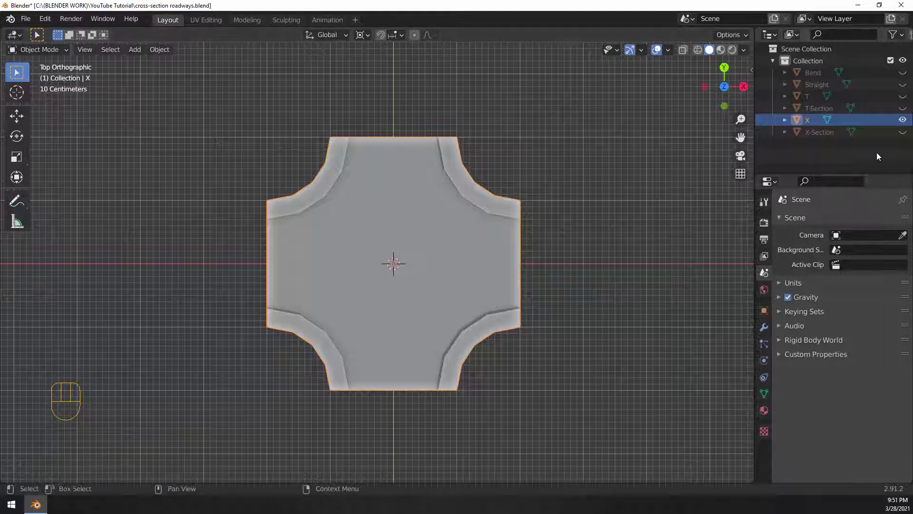
Show the bend and straight pieces and snap the straight onto the bend's lower end
left_click(903, 120)
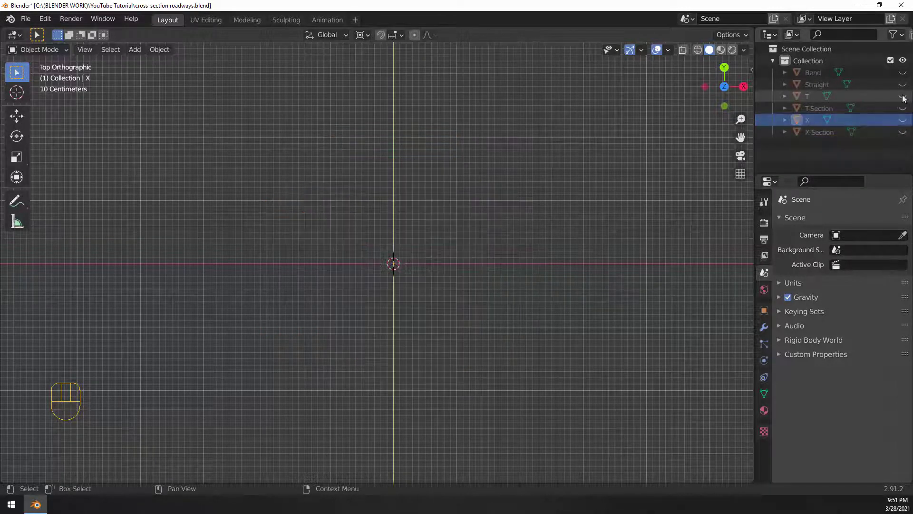
left_click(903, 96)
left_click(426, 292)
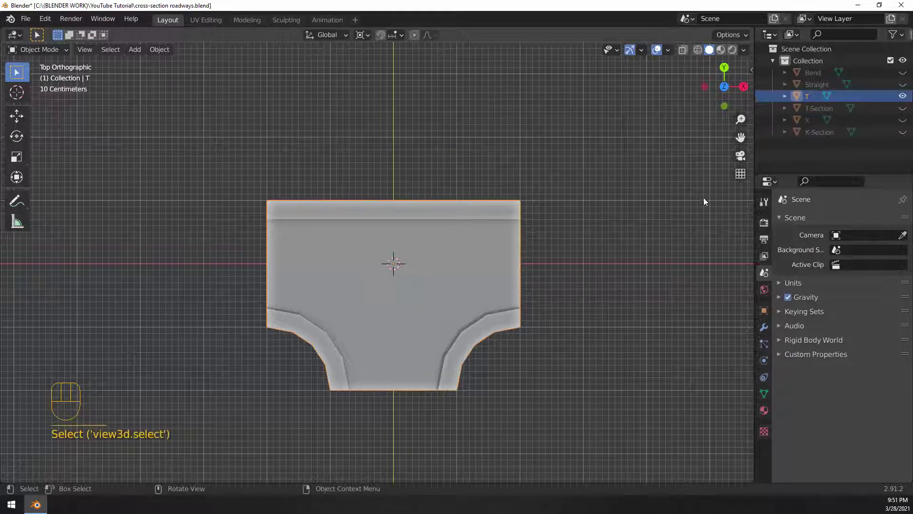
left_click(903, 96)
left_click(903, 84)
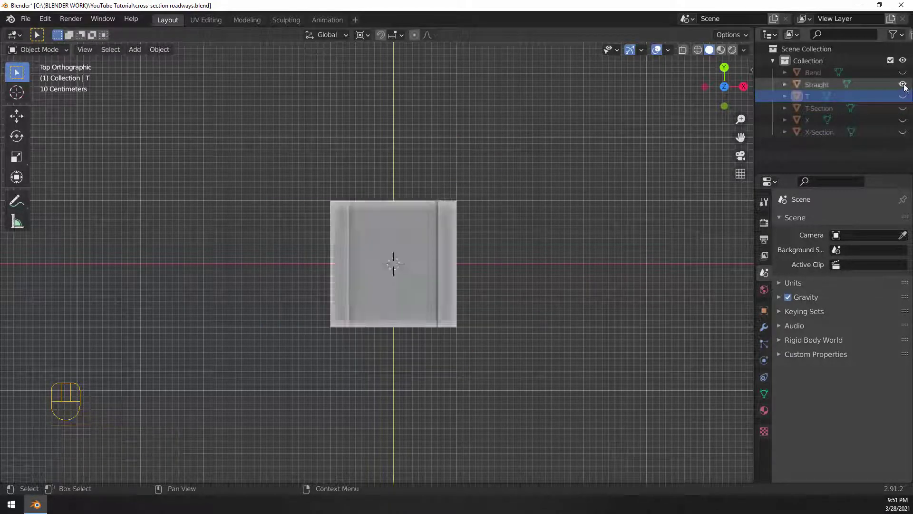
left_click(903, 84)
left_click(903, 72)
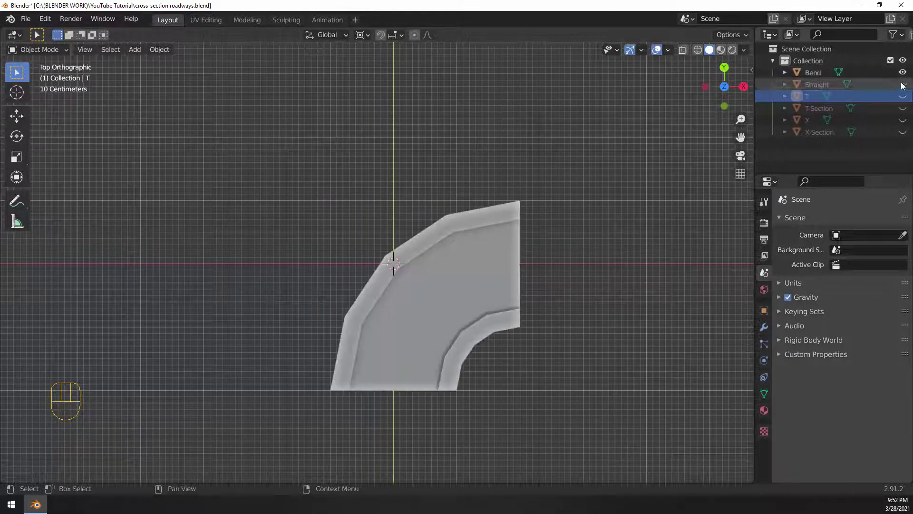
left_click(903, 84)
left_click(378, 234)
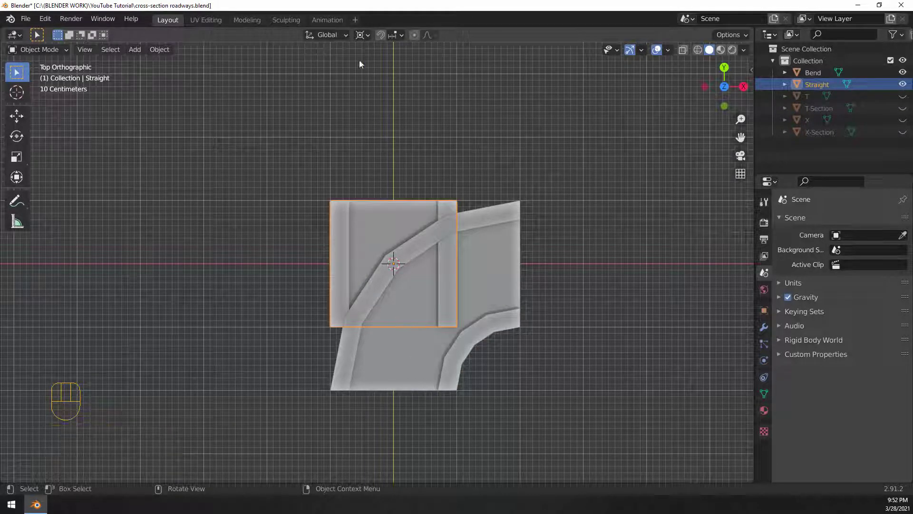
key("g")
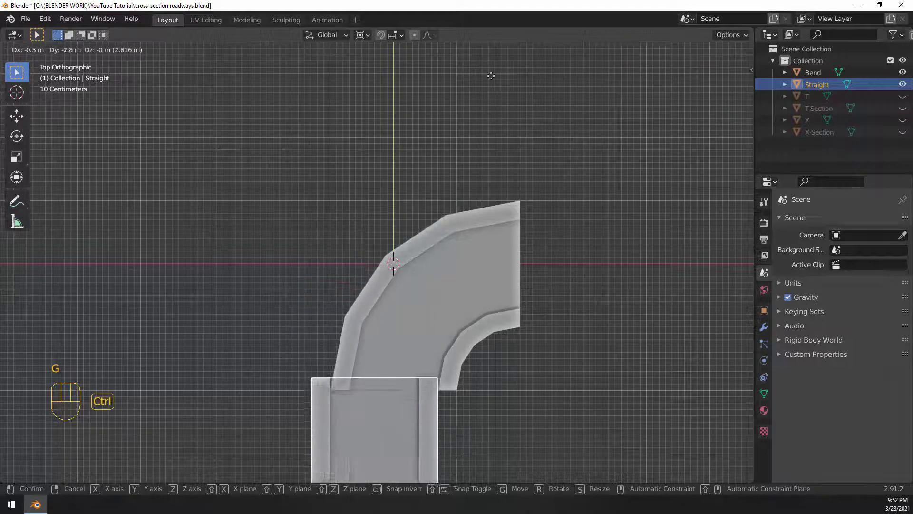
left_click(510, 171)
Show the T piece and snap it against the bend's right end
scroll(510, 171, "down", 2)
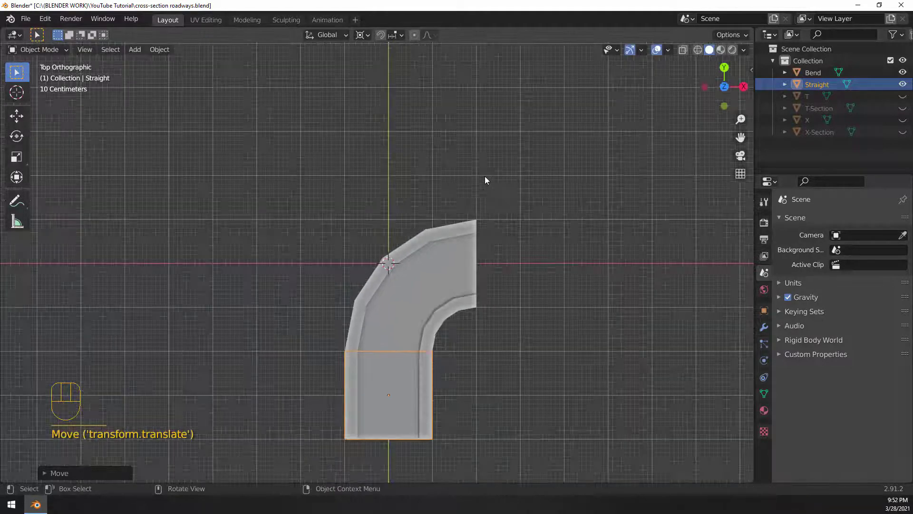
left_click(902, 96)
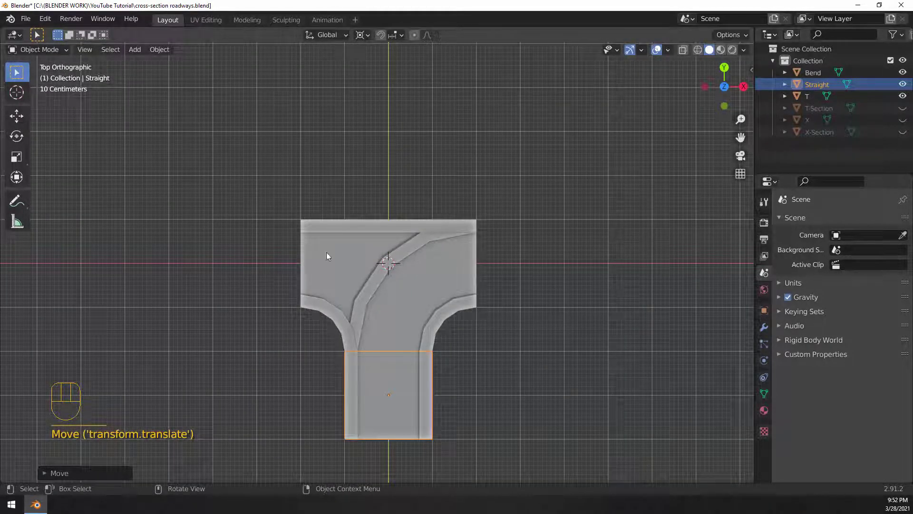
left_click(389, 254)
key("g")
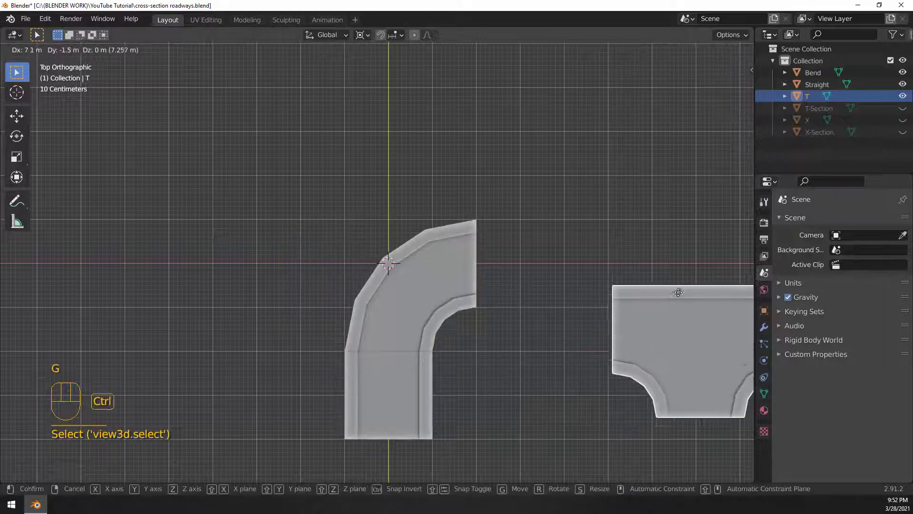
left_click(563, 247, "ctrl")
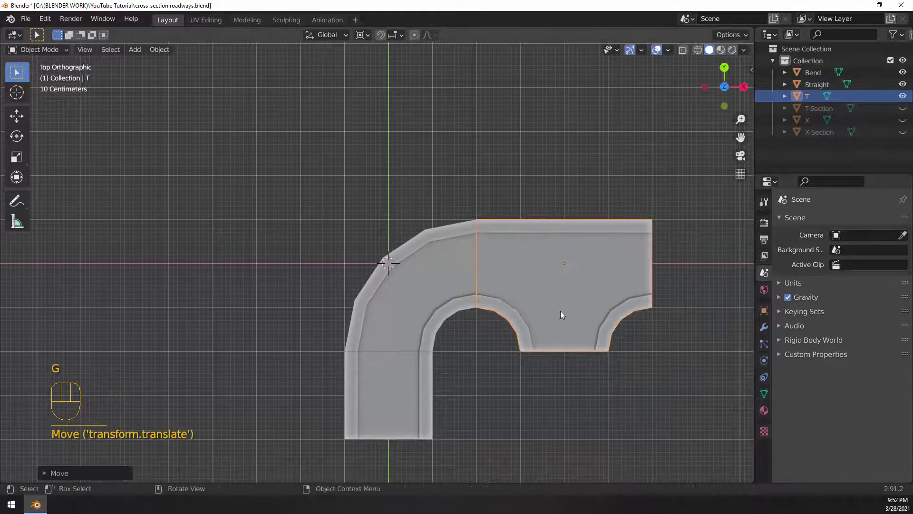
middle_click_drag(550, 322, 428, 245, "shift")
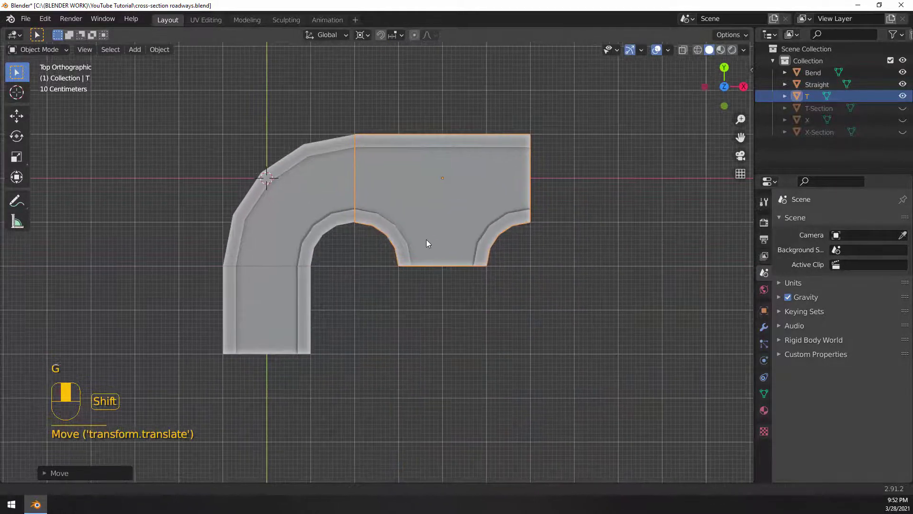
Show the X crossing and snap it onto the T piece's lower opening
left_click(902, 119)
left_click(233, 152)
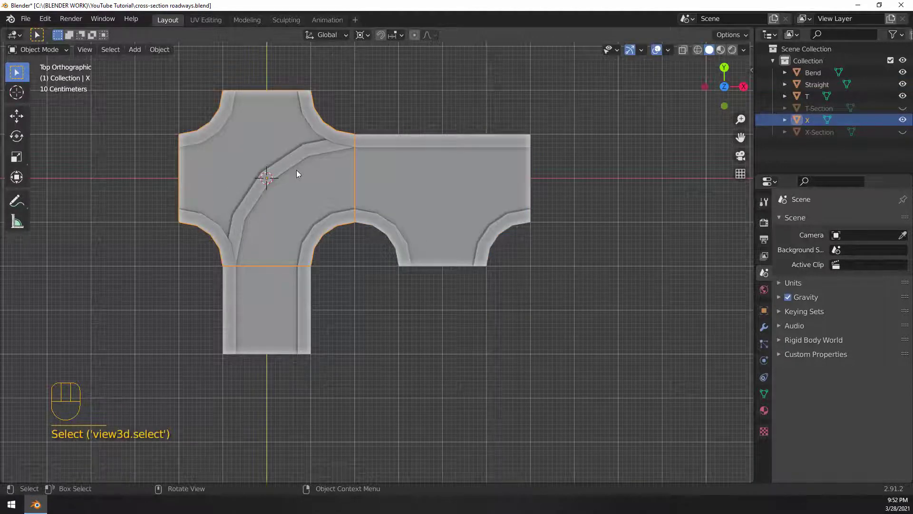
key("g")
left_click(532, 294, "ctrl")
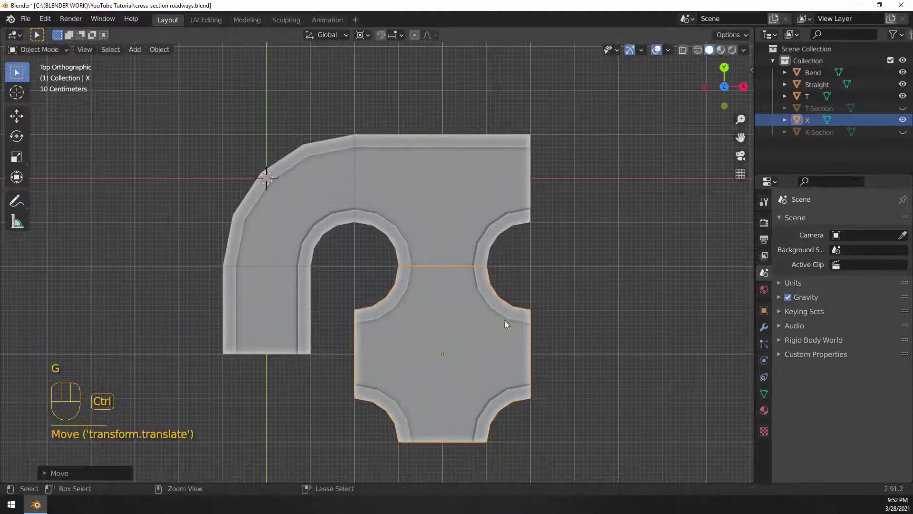
left_click(532, 290)
middle_click_drag(532, 290, 487, 207)
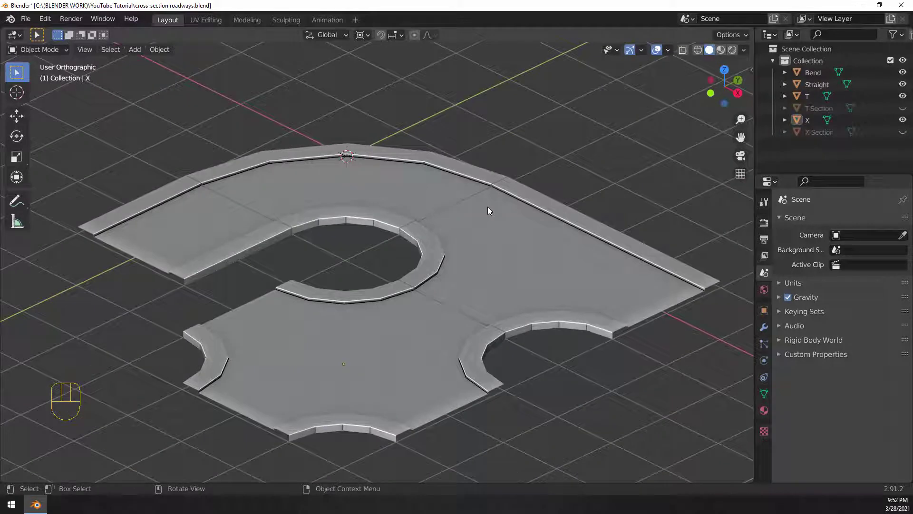